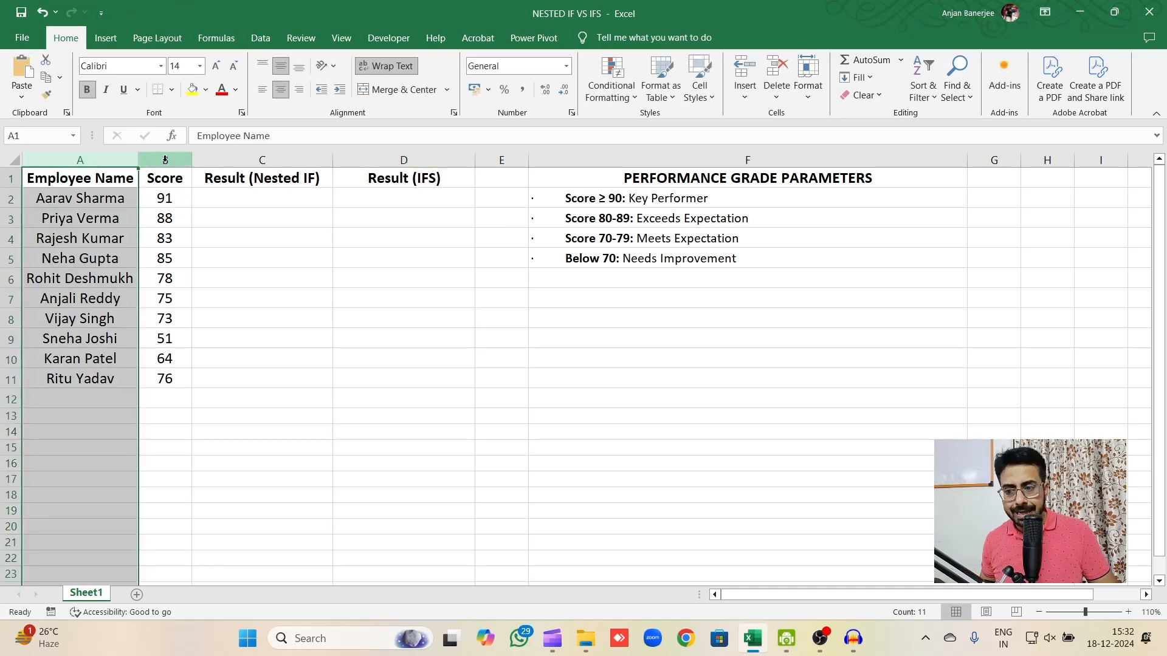
click(164, 159)
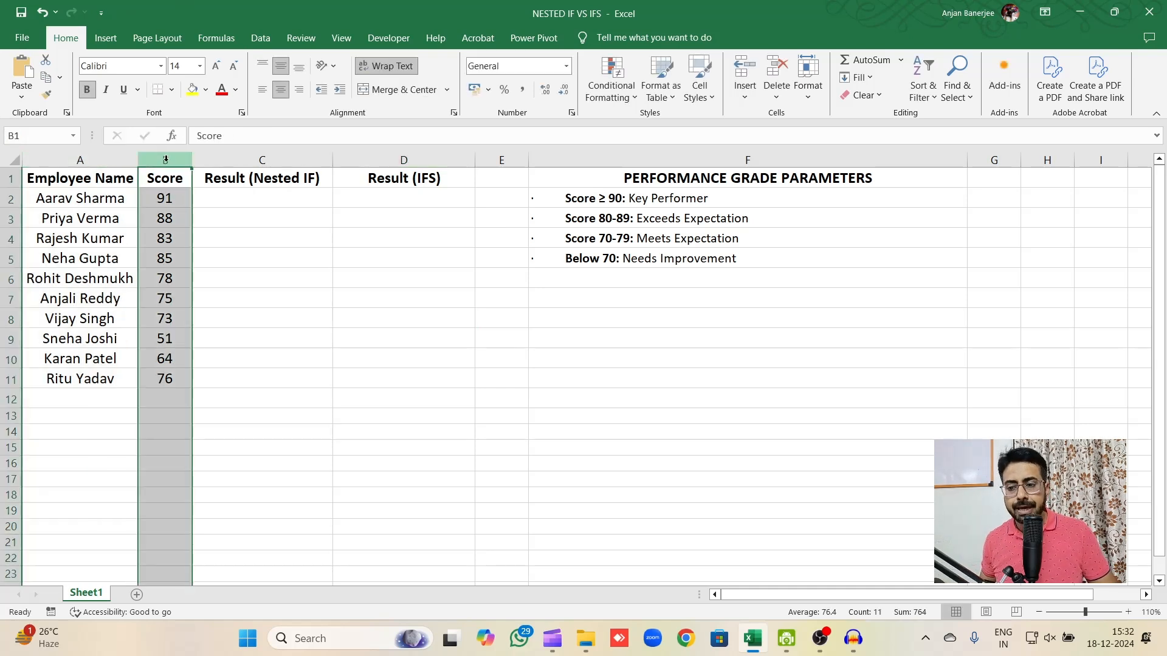
click(166, 199)
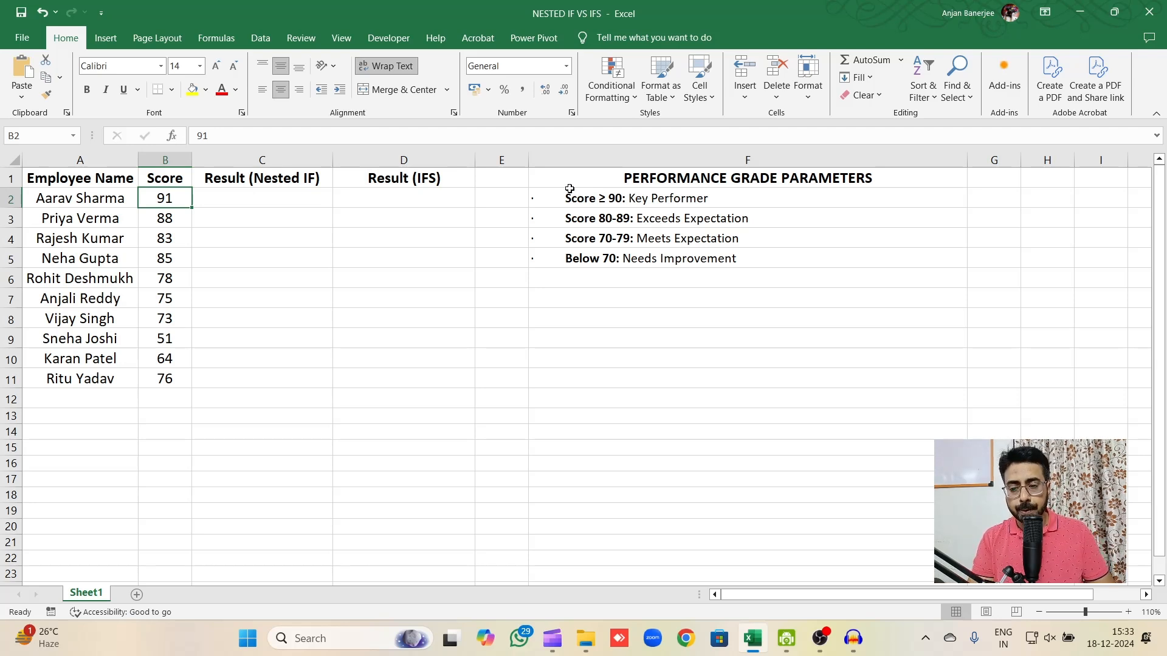
Start a nested IF formula in C2 that returns "Key Performer" when B2>=90.
click(302, 195)
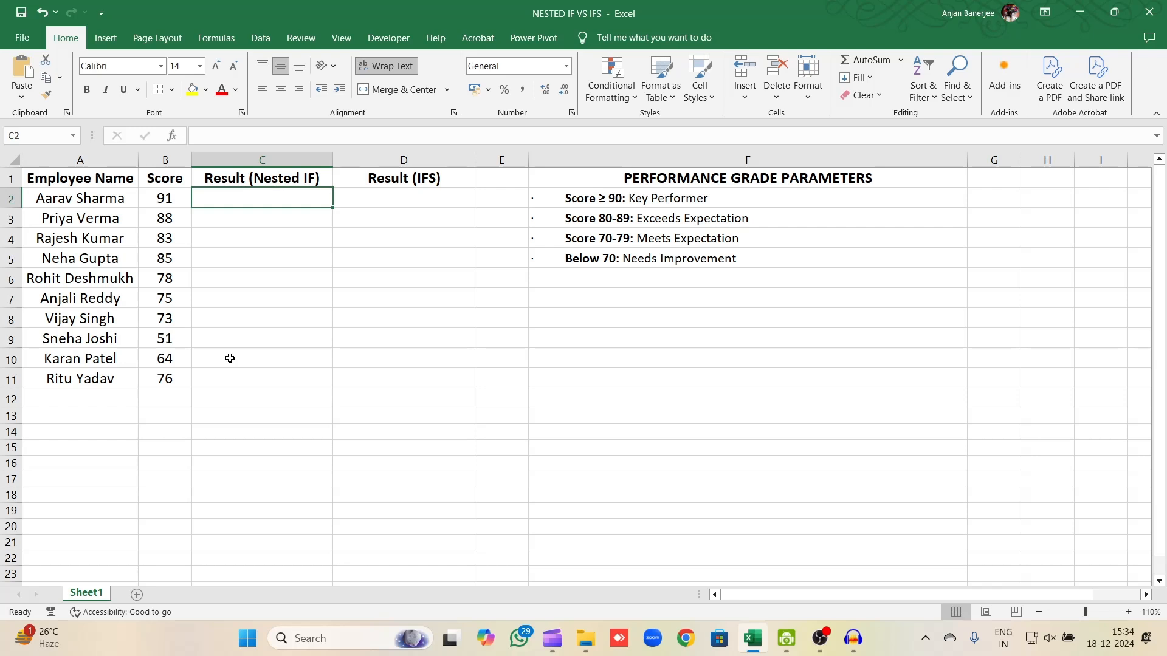
text(=)
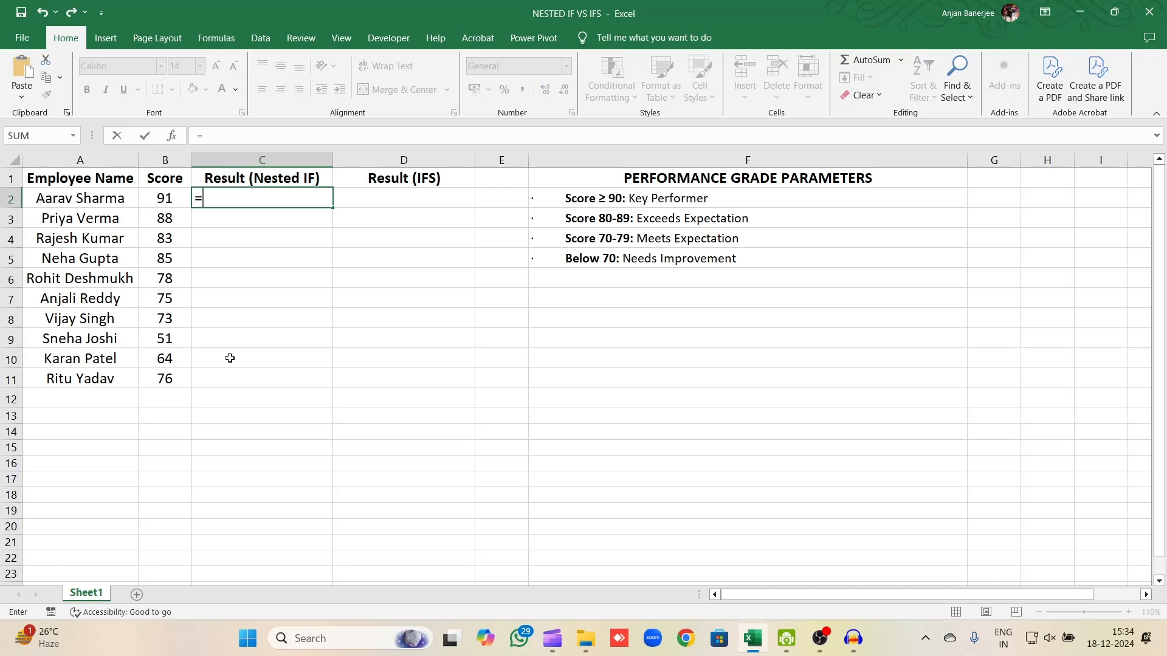
text(IF()
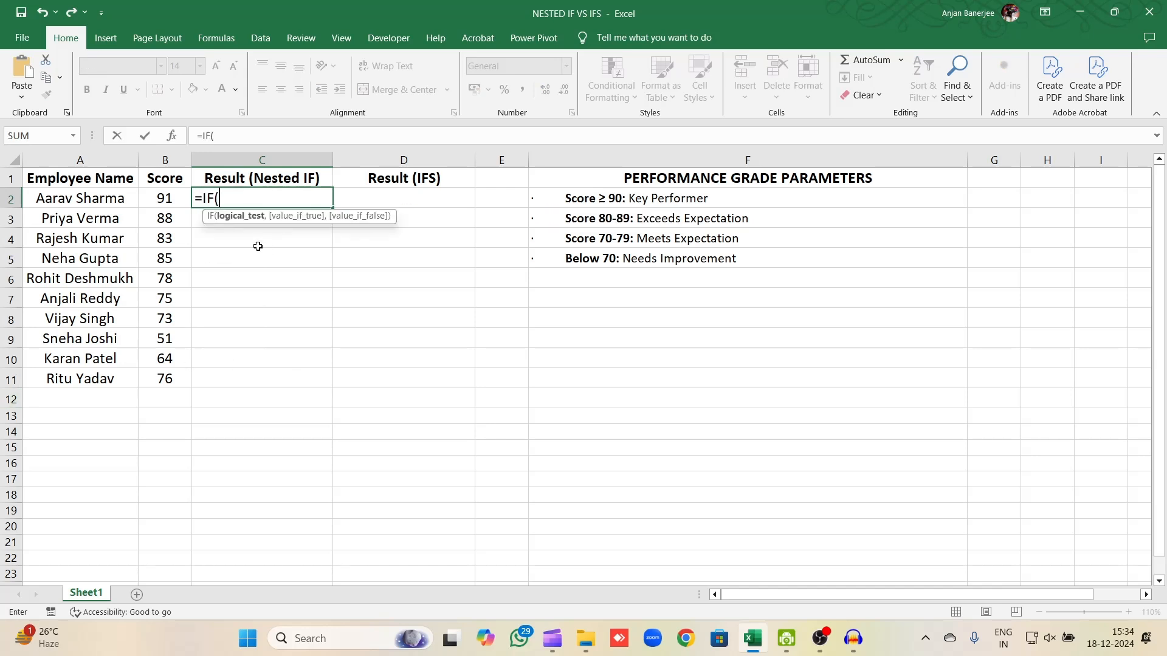
click(157, 198)
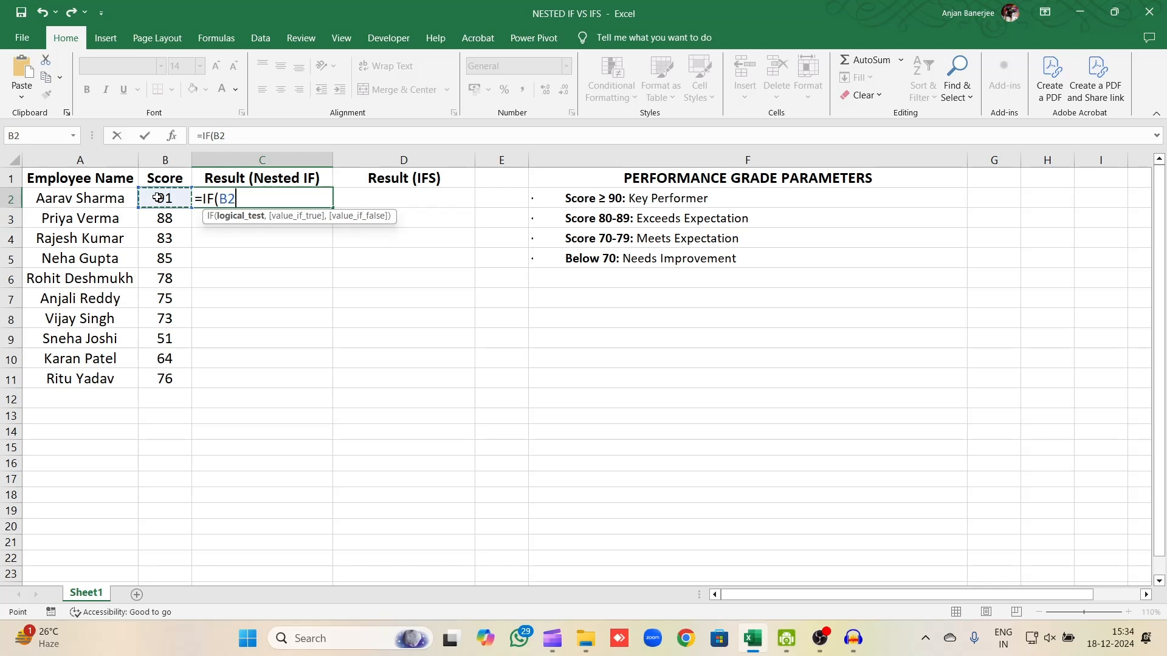
text(>=9)
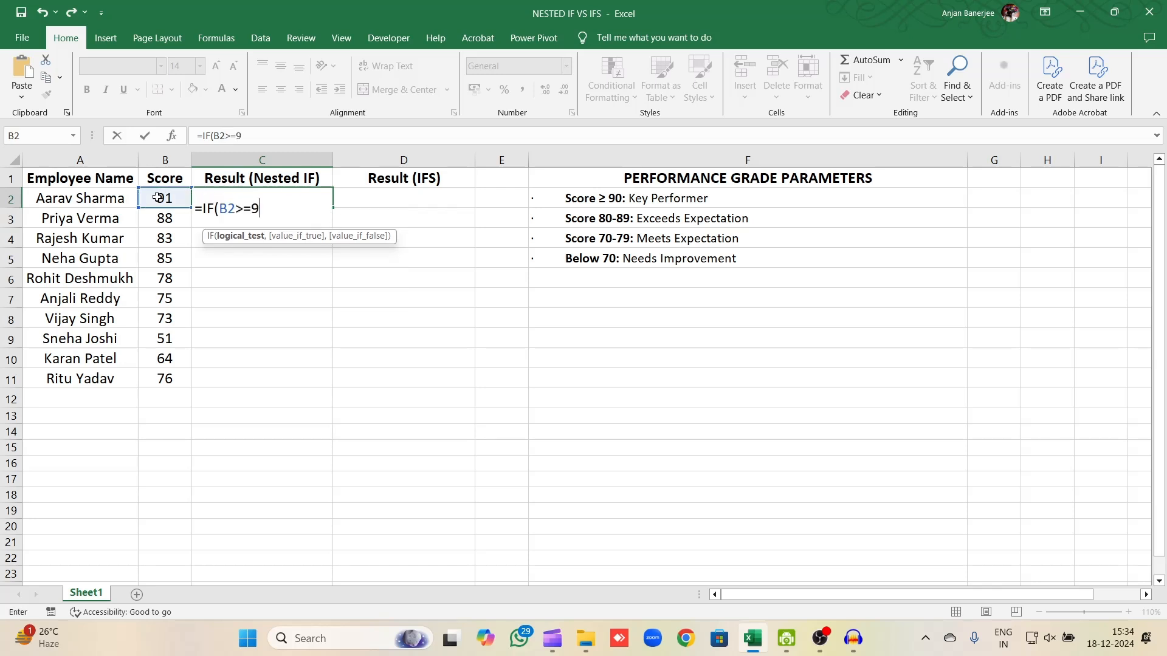
text(0,)
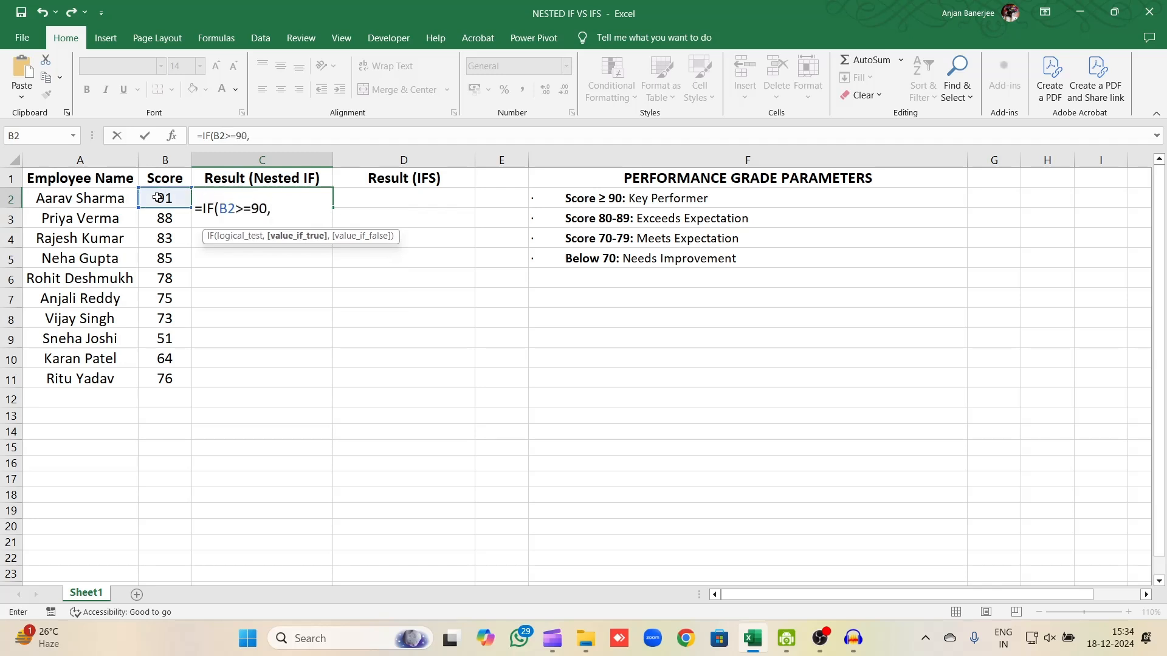
text("Key Performer)
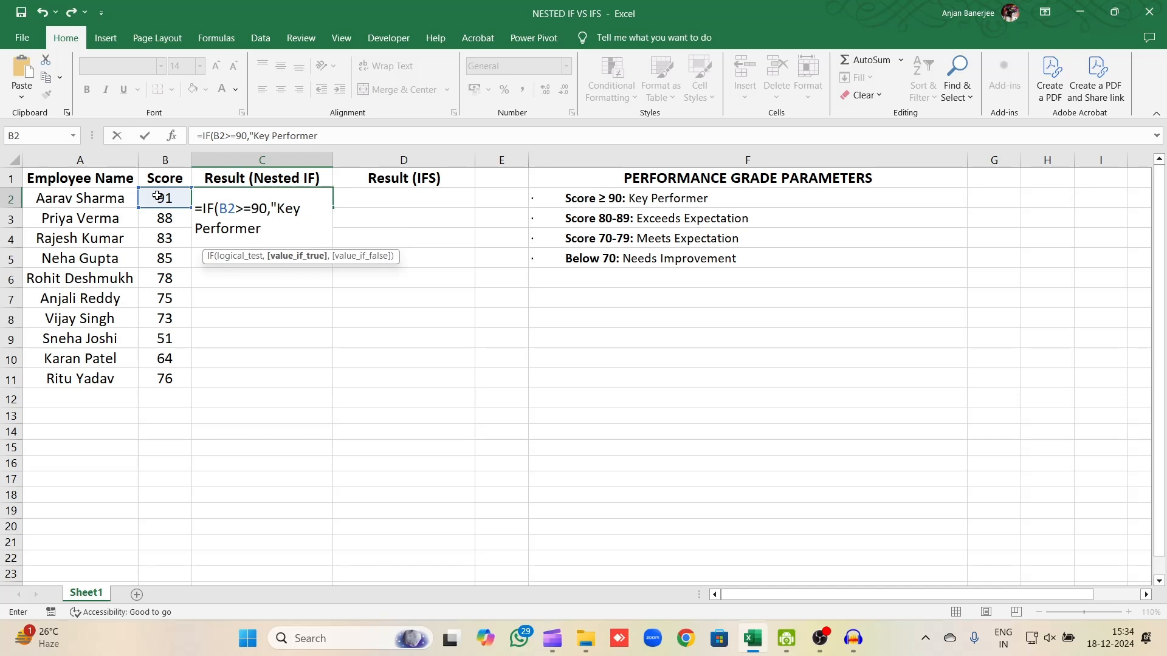
text(",)
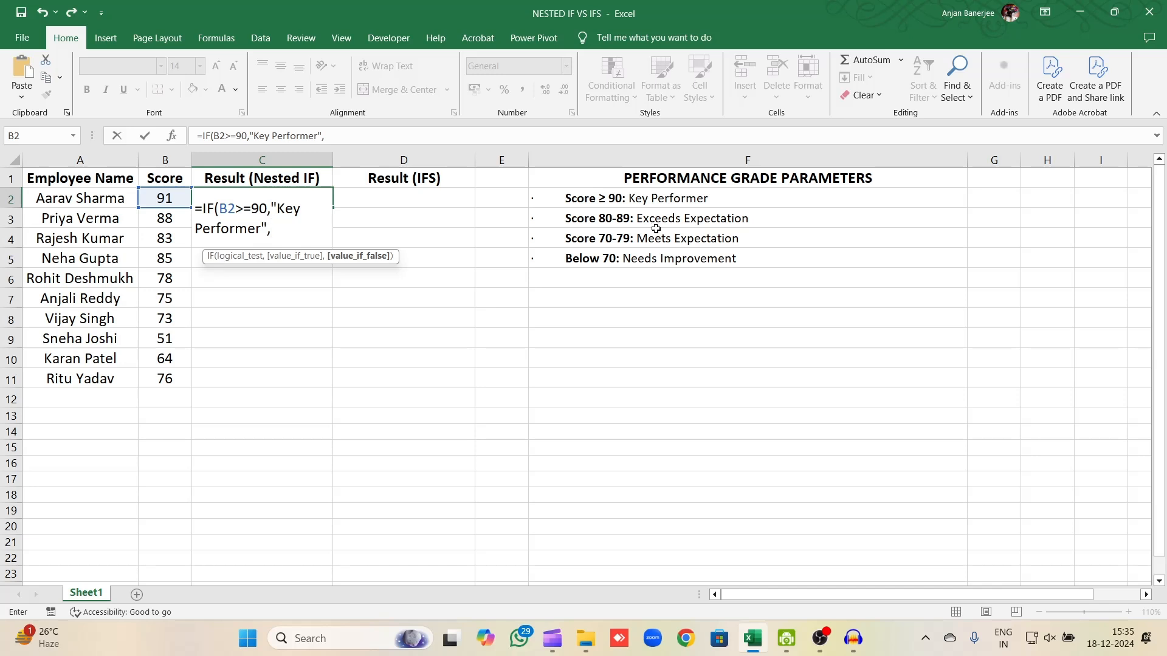
Nest a second IF as the value-if-false argument, returning "Exceeds Expectation" when B2>=80.
text(IF)
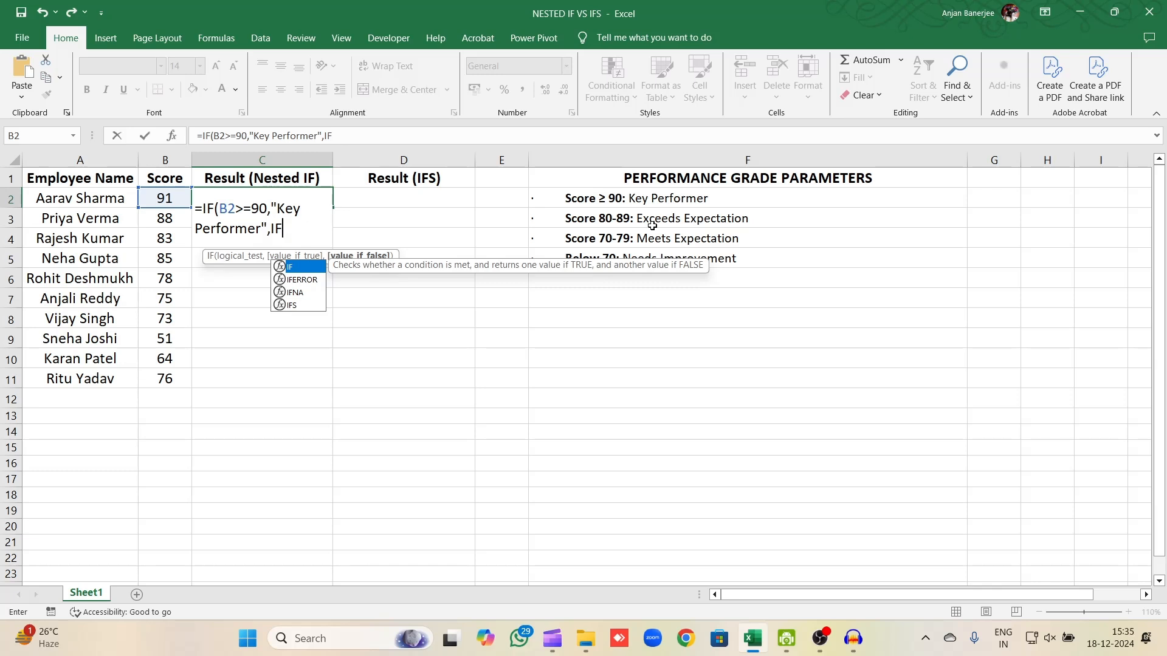
text(()
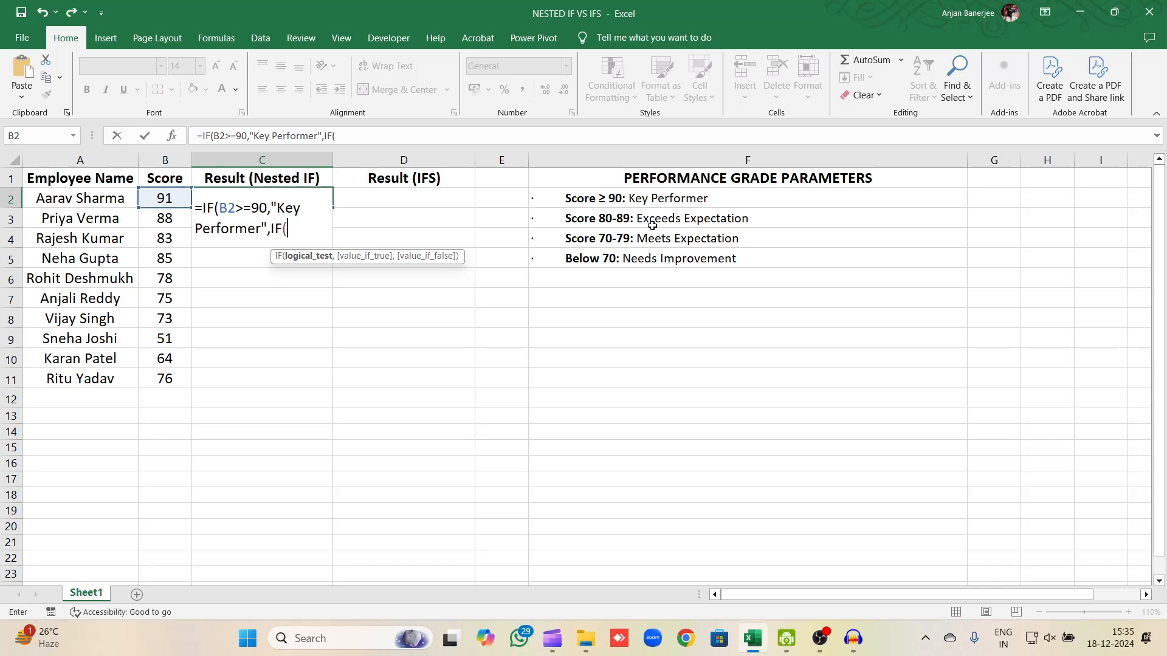
click(179, 195)
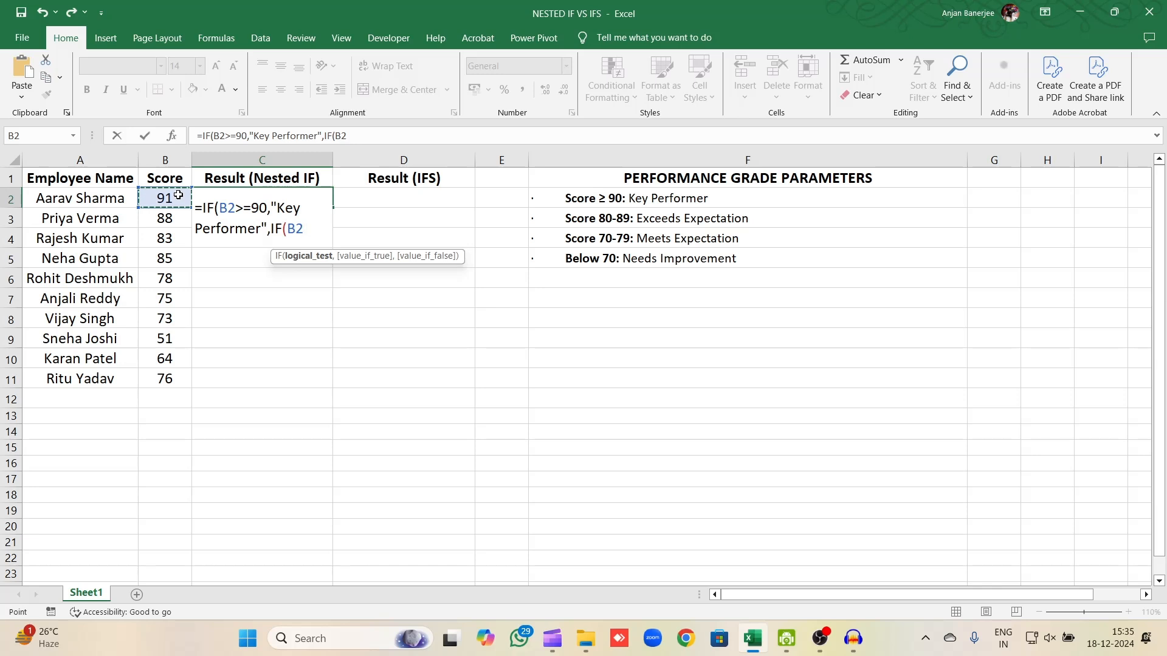
text(>=80)
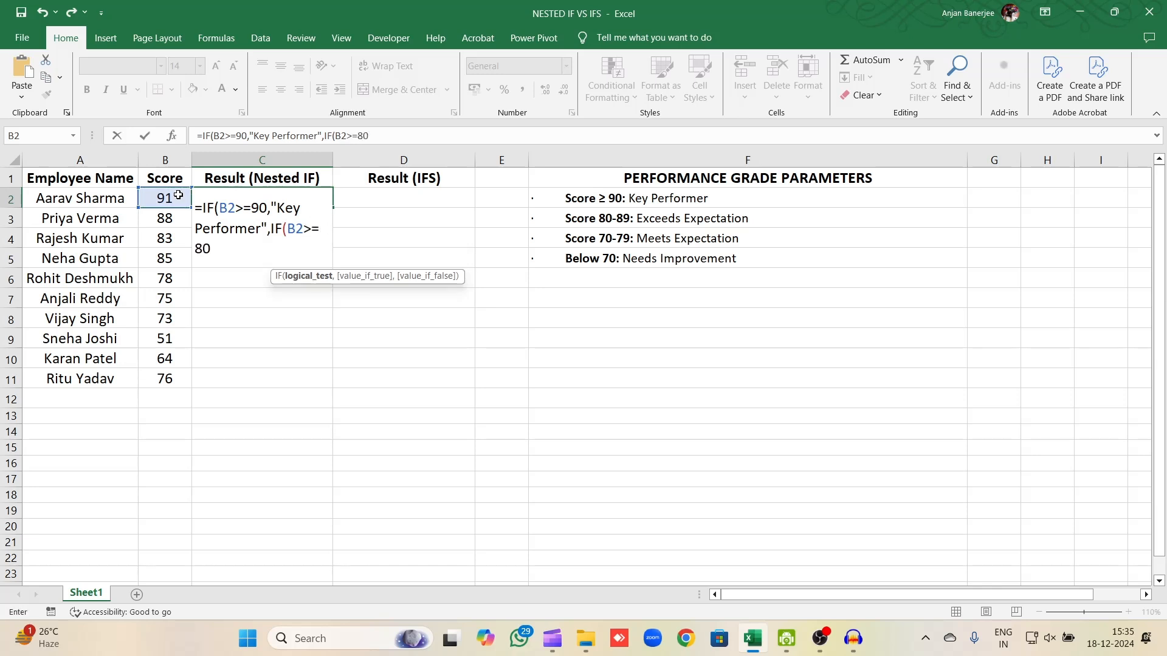
text(,)
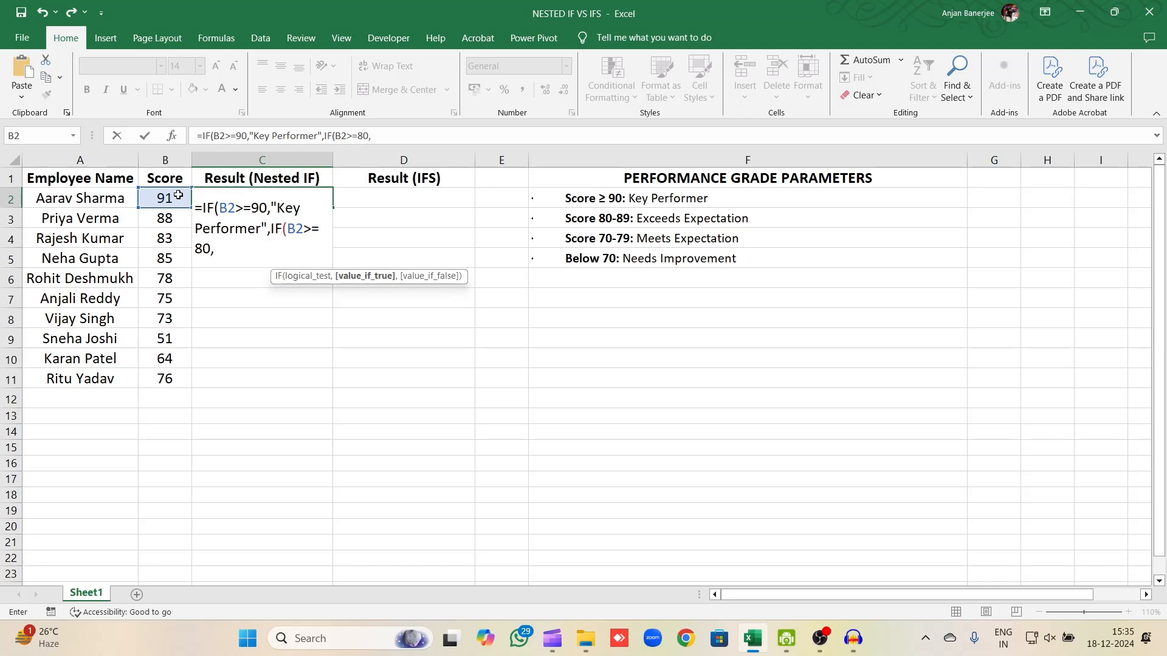
text(")
text(Exceeds)
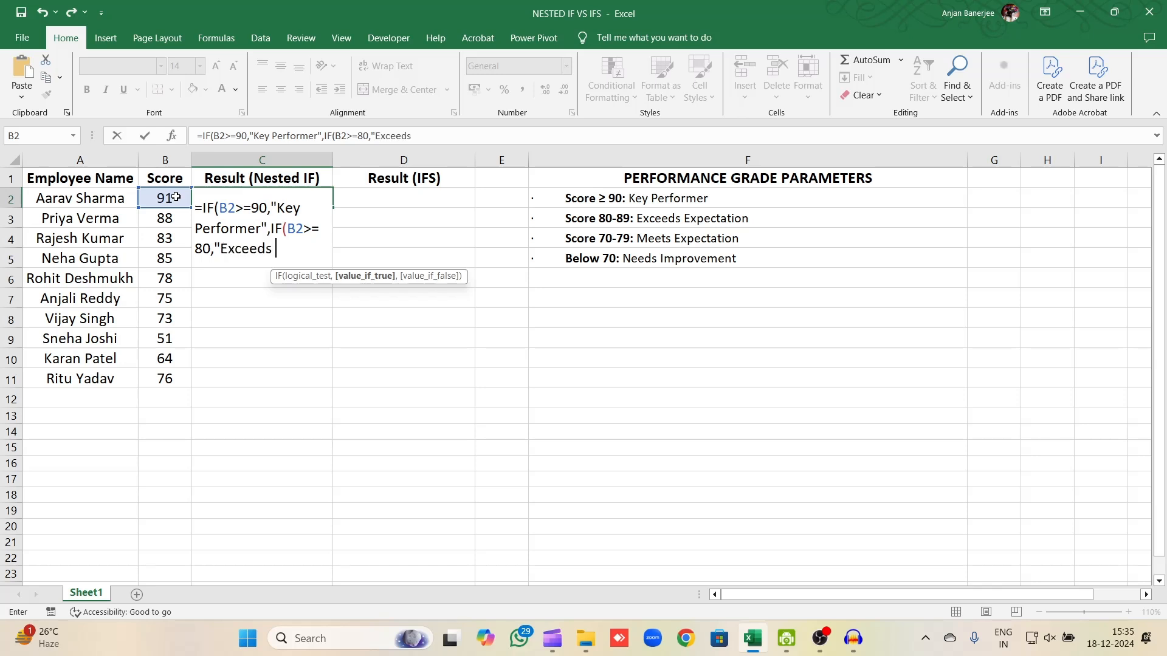
text( Expectation)
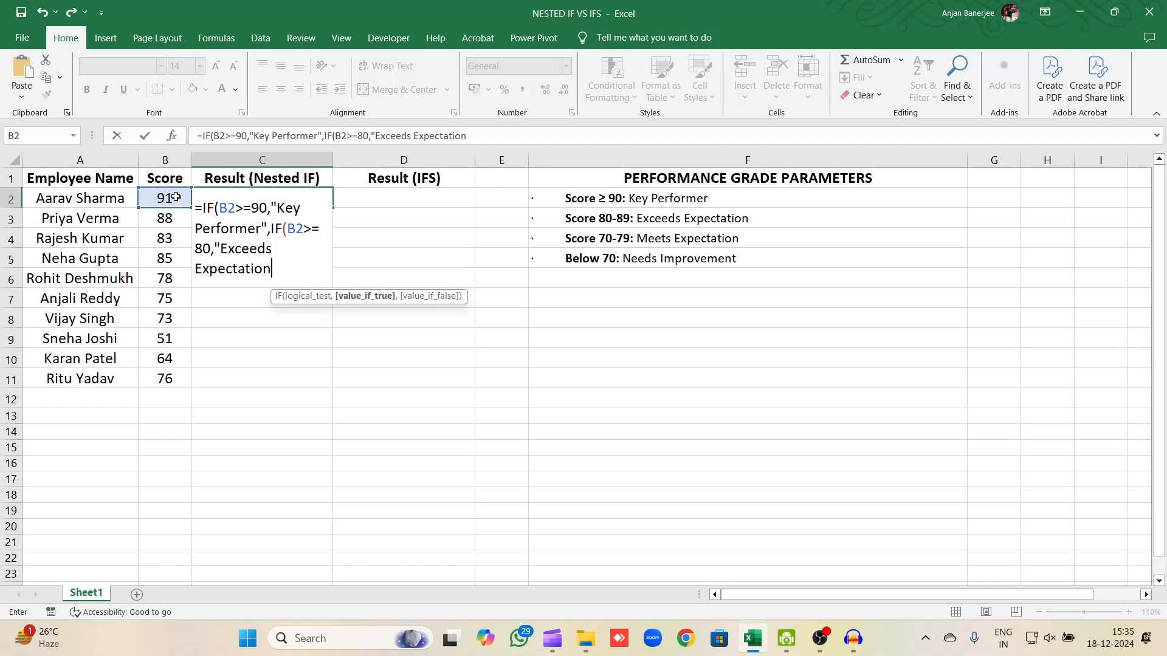
text(",)
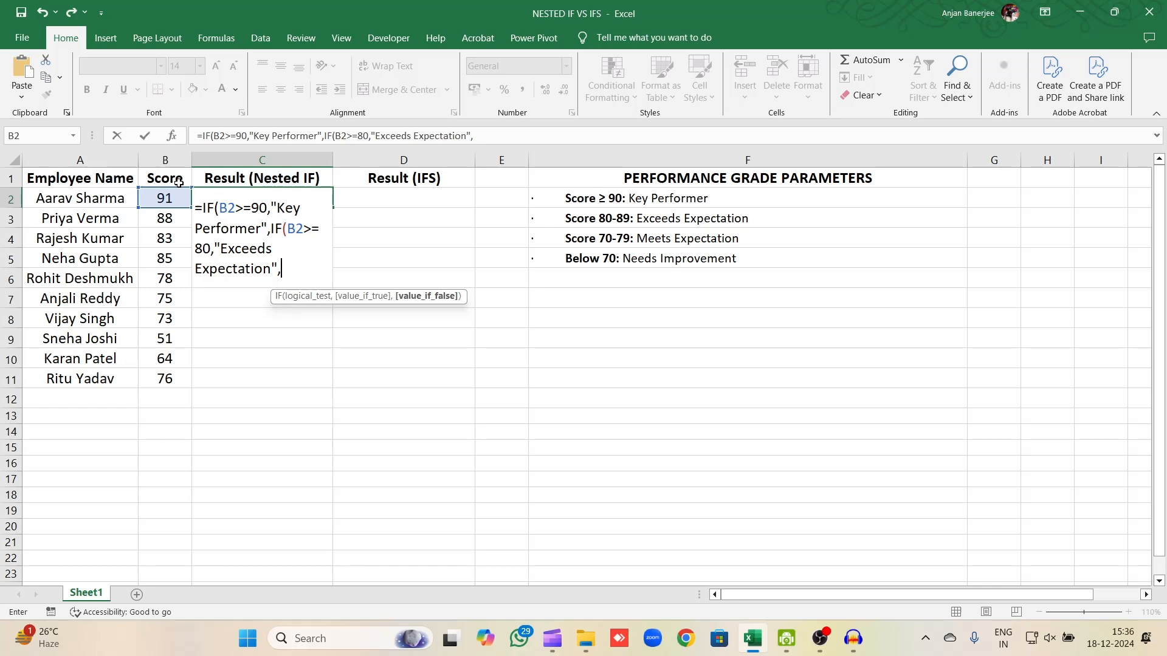
Nest a third IF in the C2 formula that returns "Meets Expectation" when B2>=70.
text(IF)
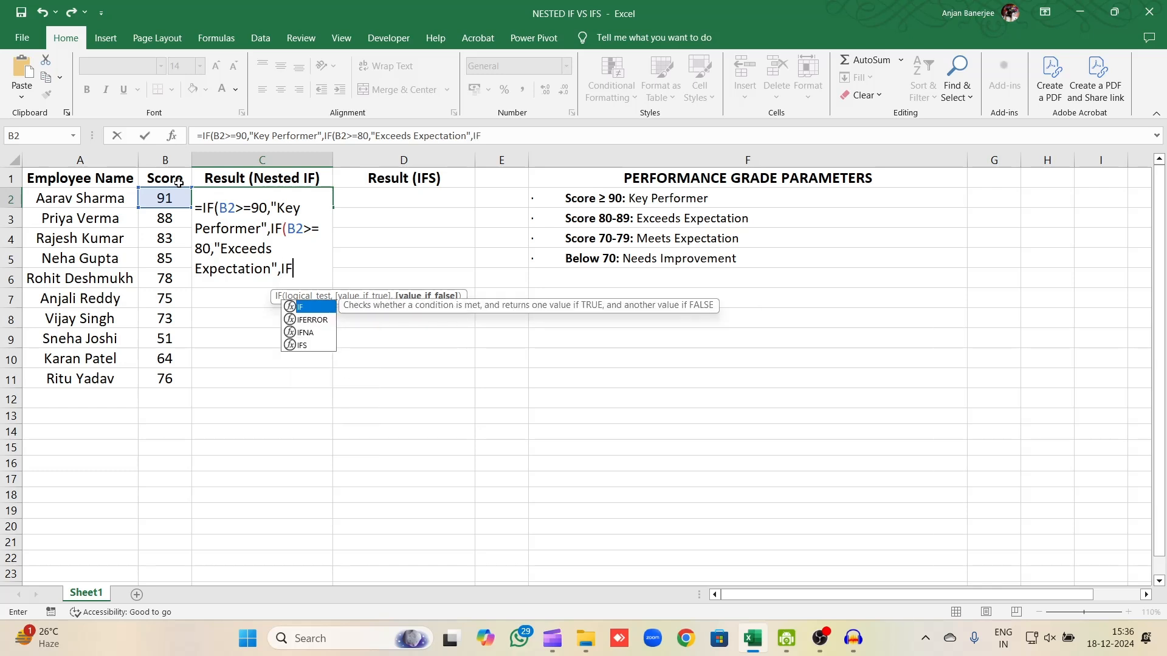
text((b2)
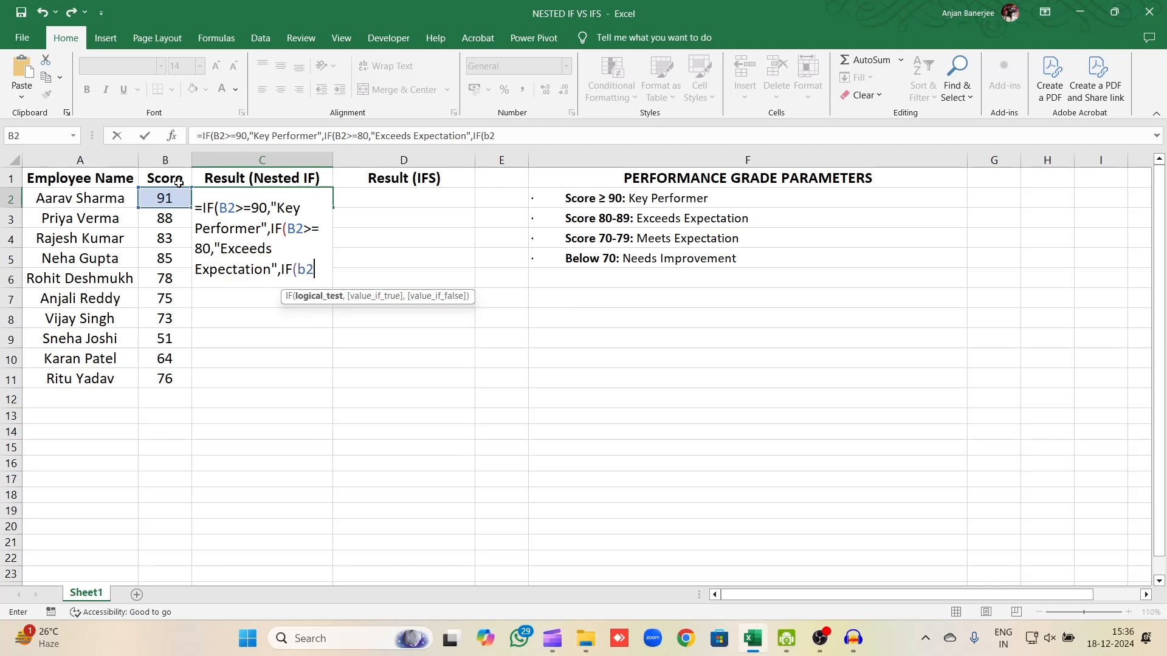
text(>=701)
key(BackSpace)
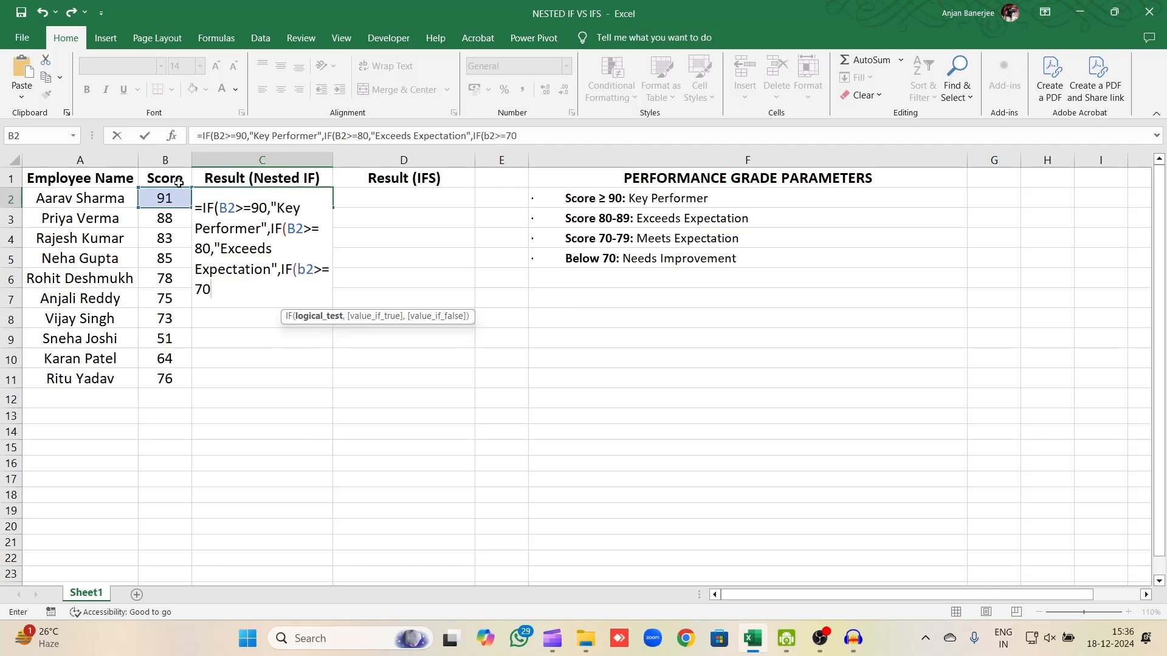
text(,"M)
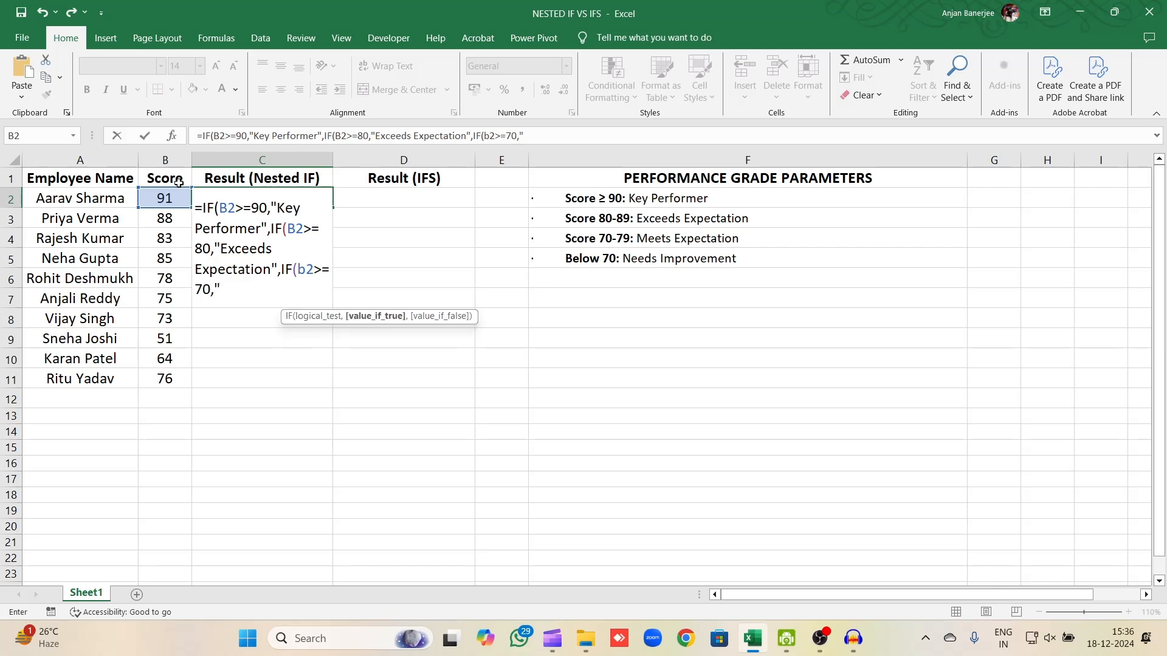
text(eets Expc)
key(BackSpace)
text(ectation)
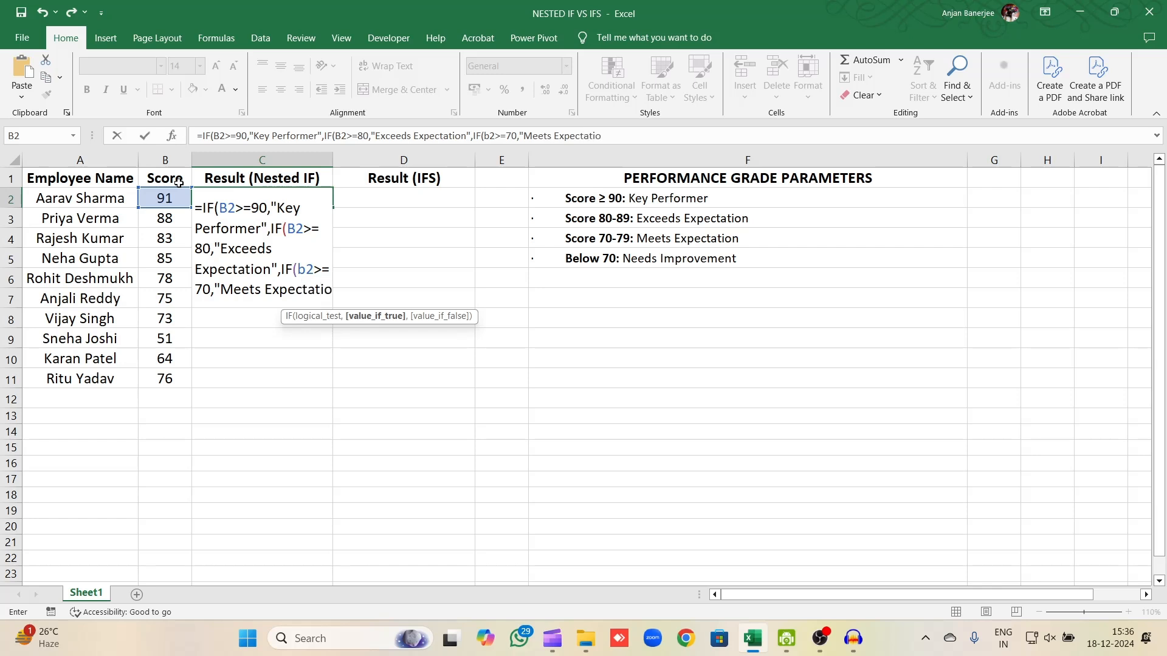
text("<)
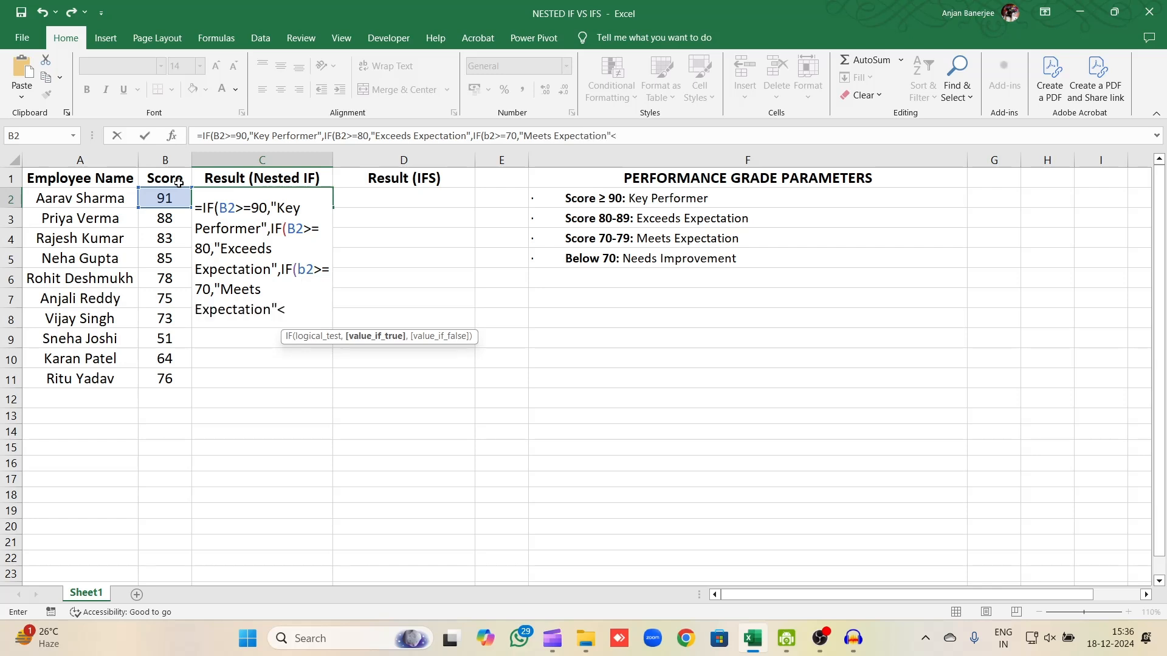
key(BackSpace)
text(,)
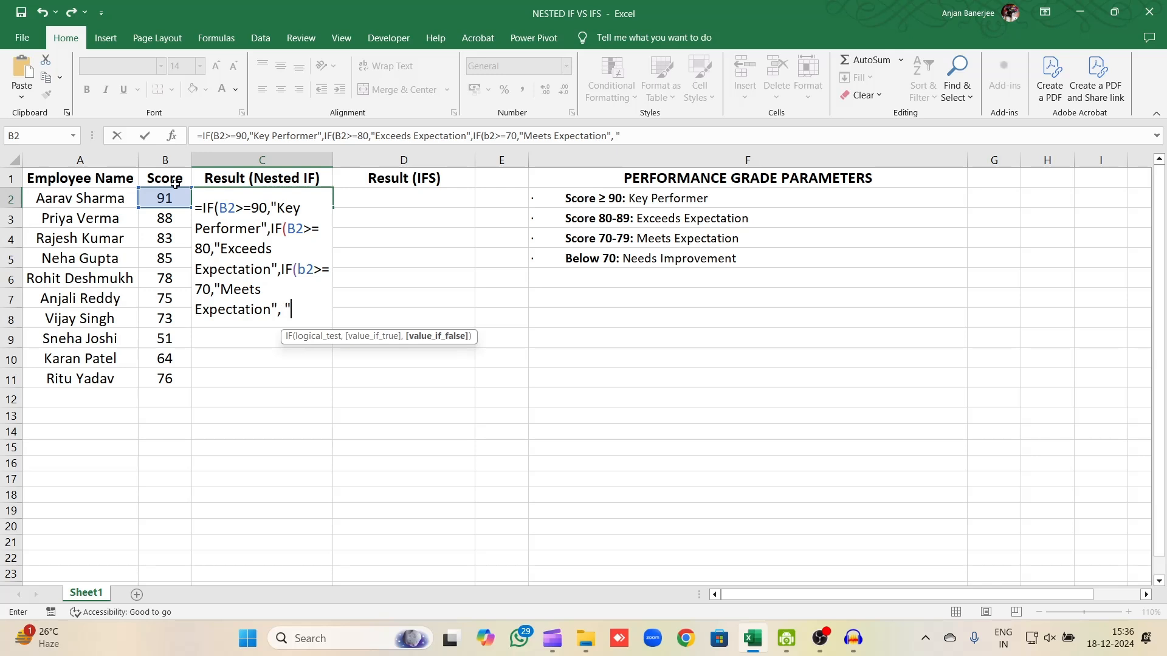
Add "Needs Improvement" as the final value-if-false, close all three IFs and enter the formula in C2.
text(Needs)
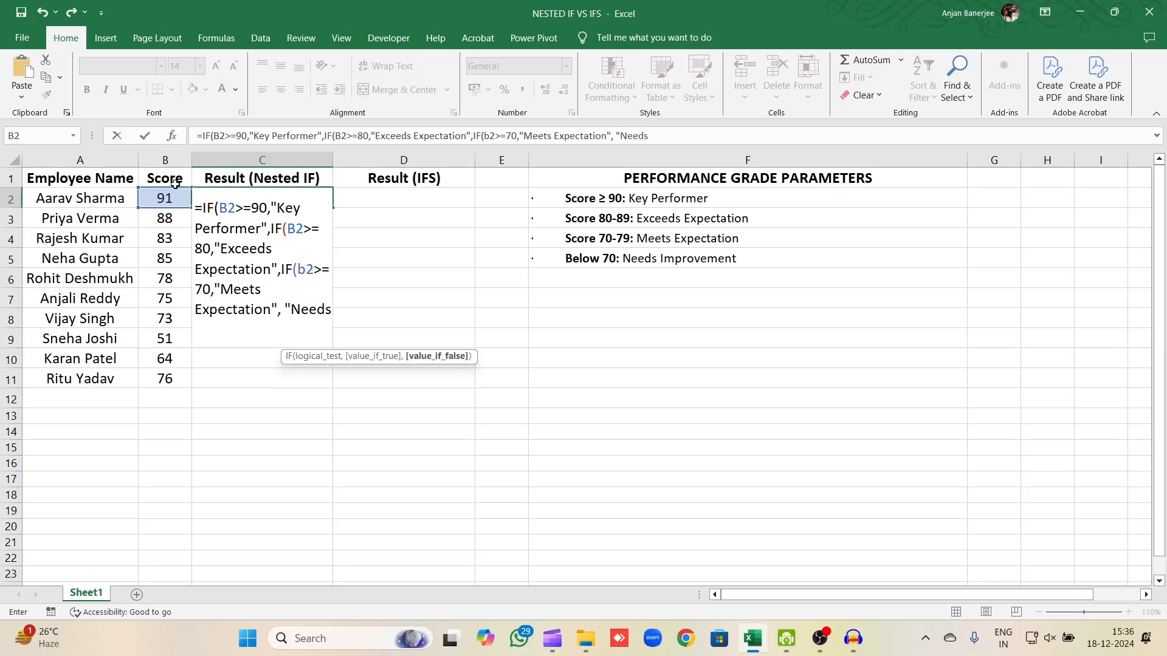
text( Improvement")
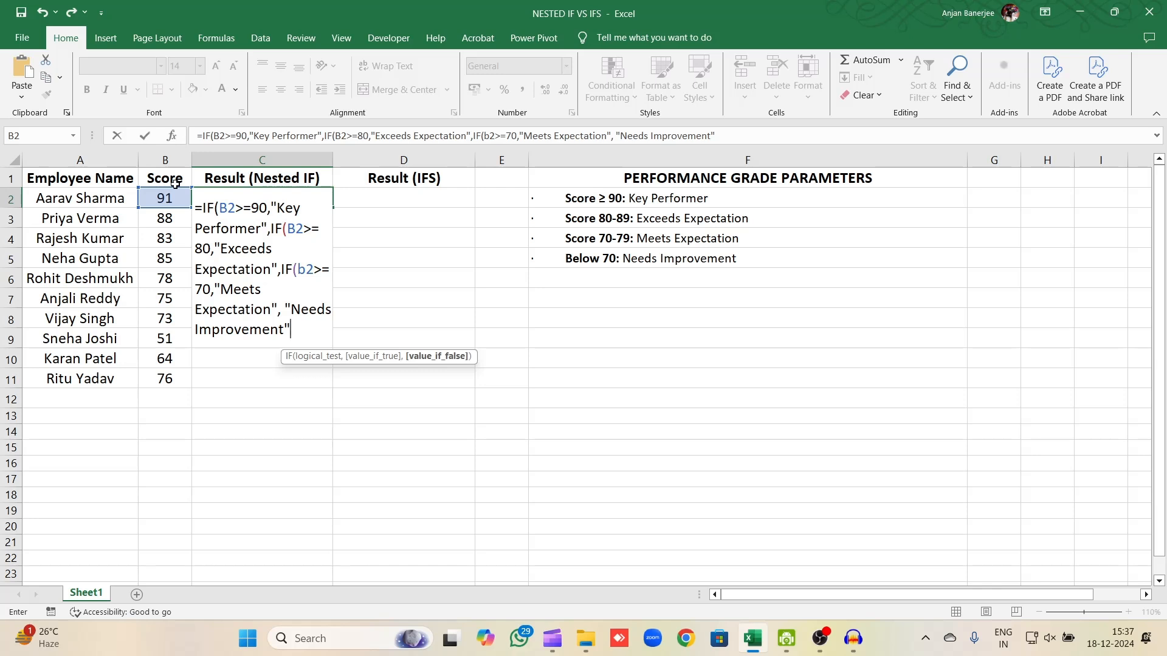
text())))
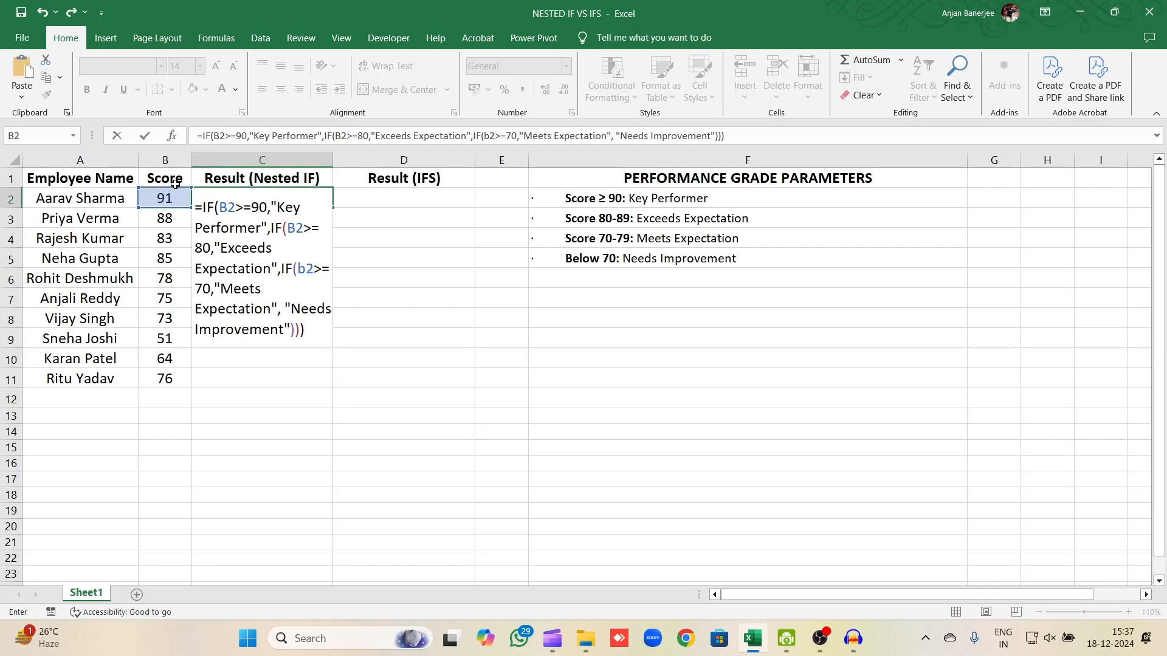
key(Return)
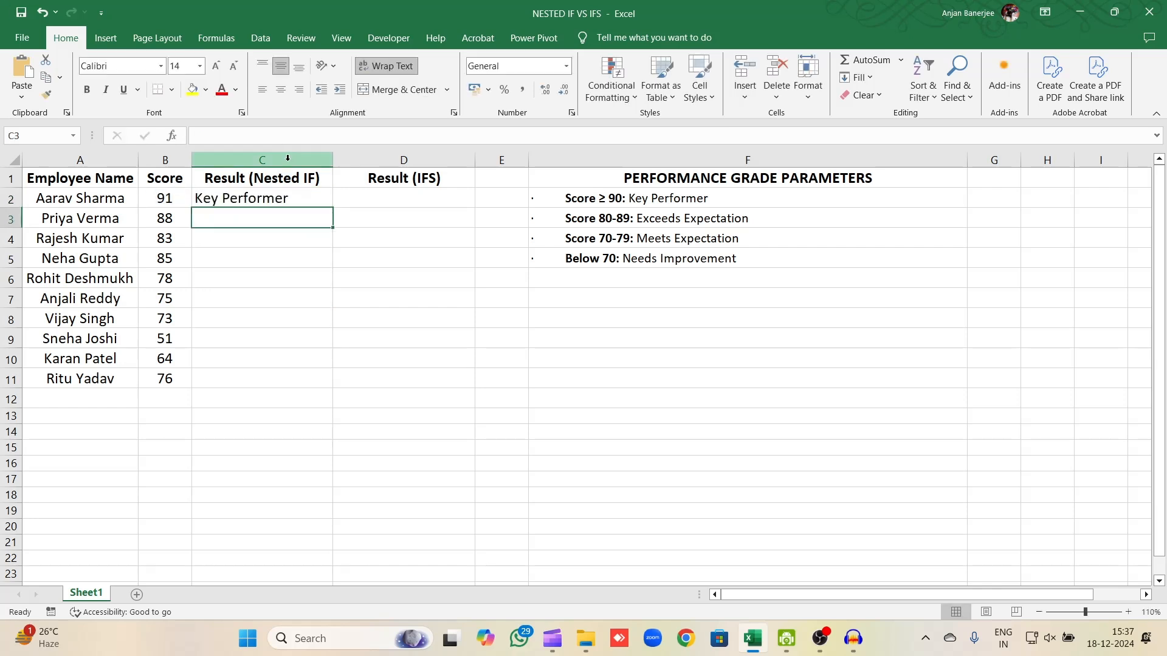
Fill the nested IF formula from C2 down to C11 for all employees.
click(288, 196)
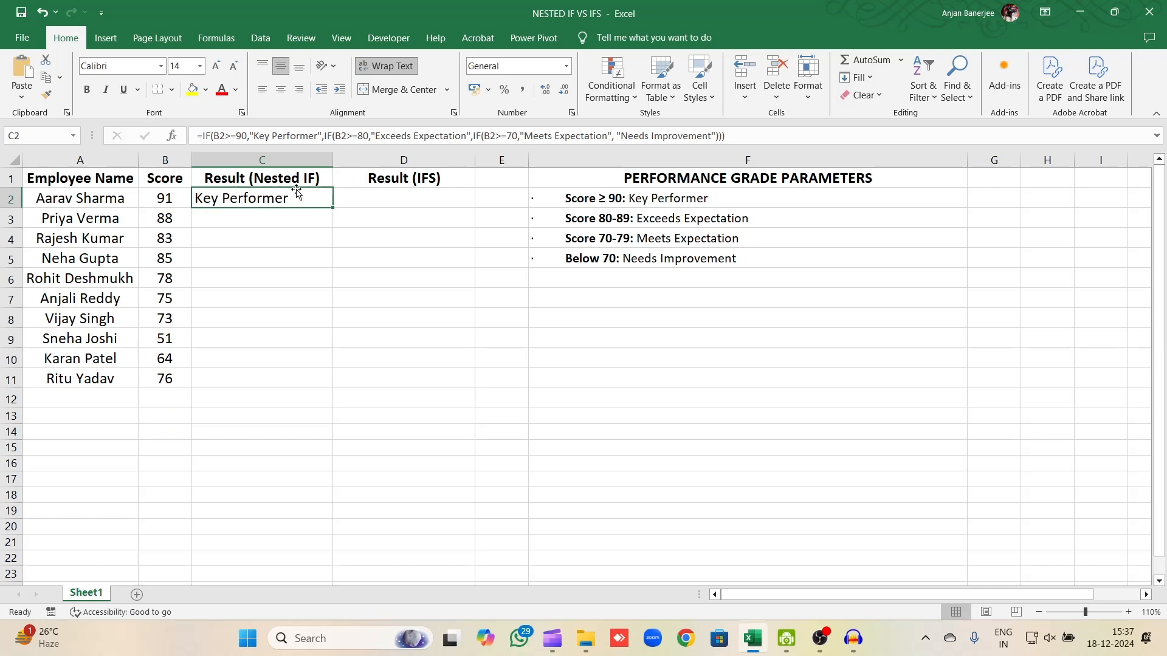
double_click(334, 208)
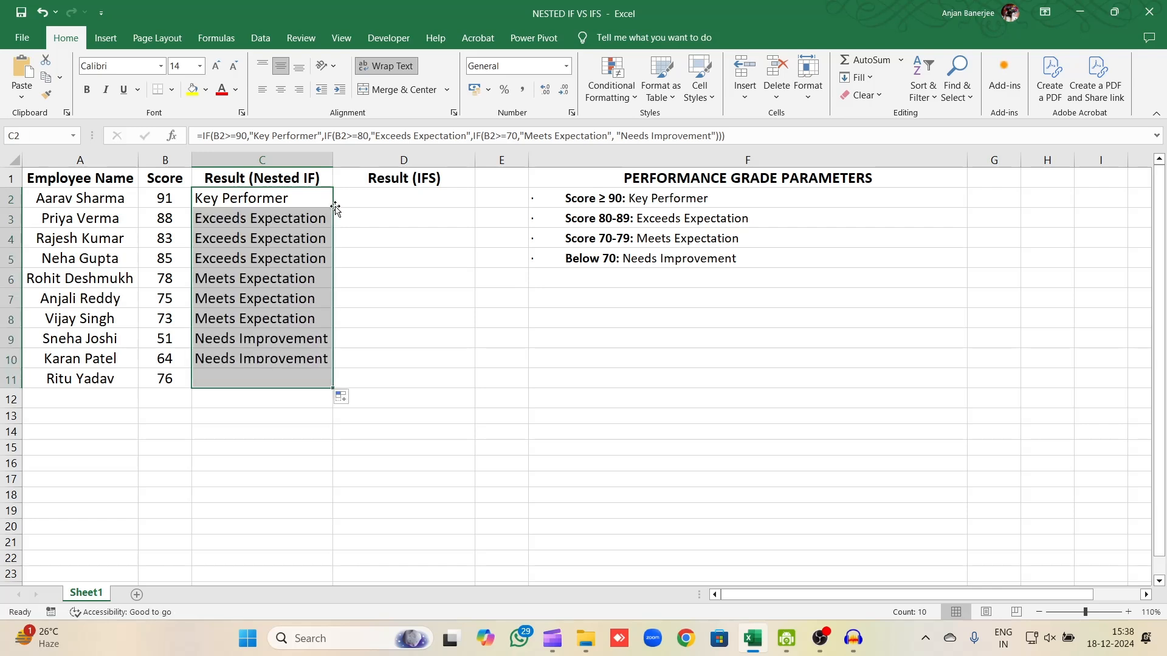
click(275, 242)
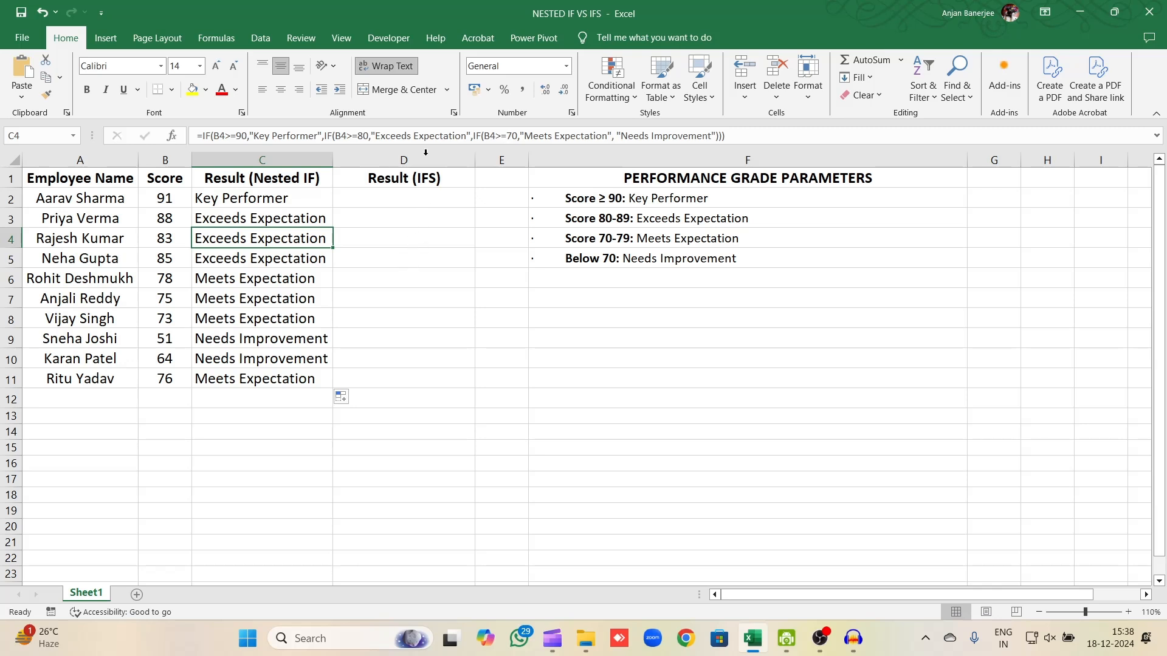
Start an IFS formula in D2 with B2>=90 as its first logical test.
click(399, 197)
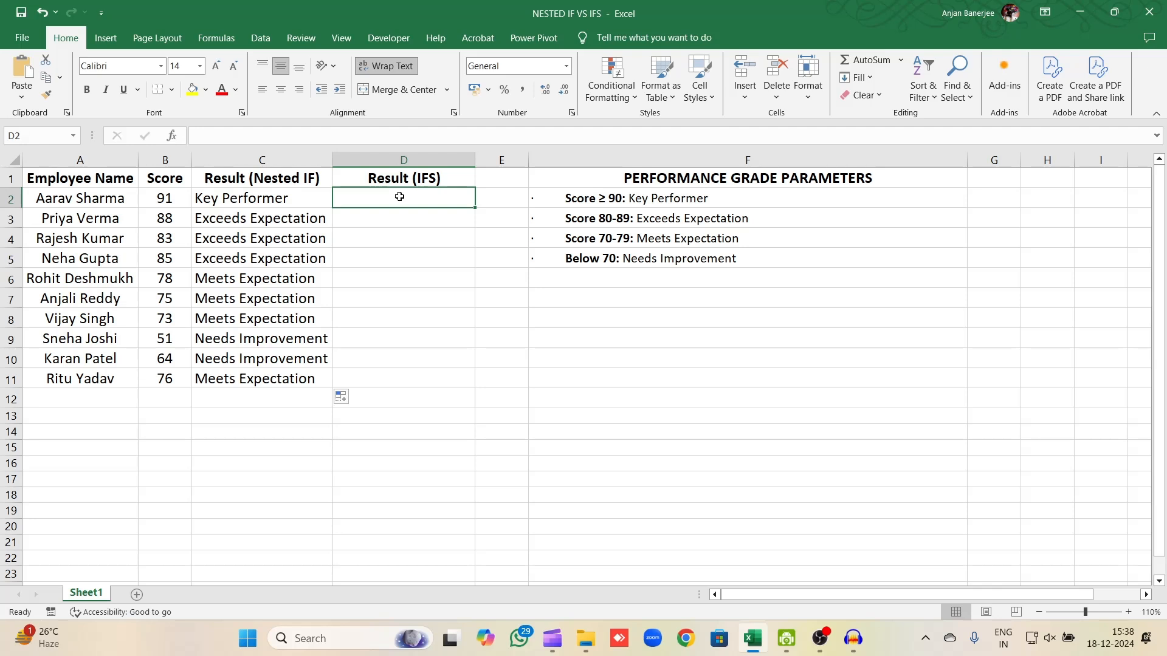
text(=)
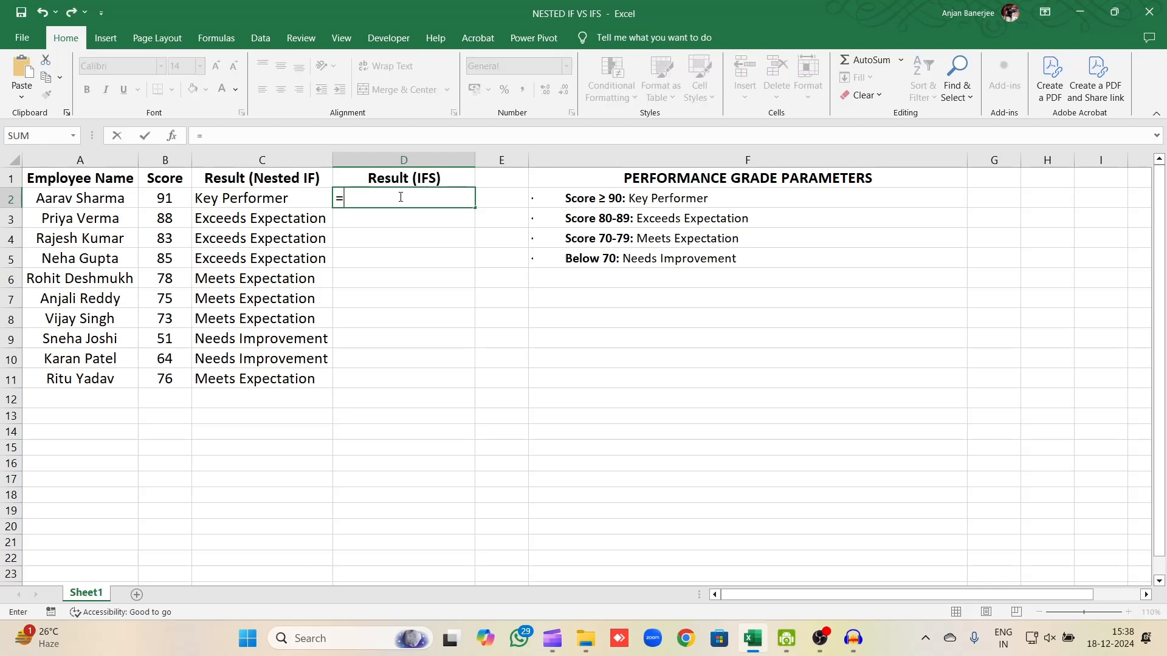
text(IFS()
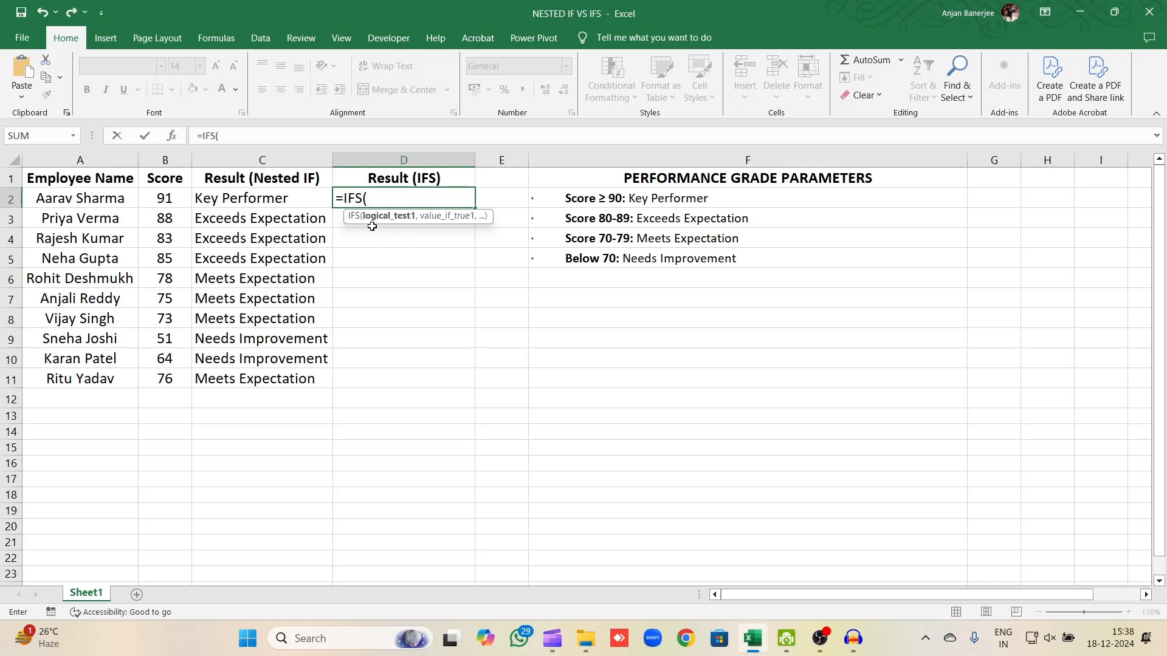
click(164, 199)
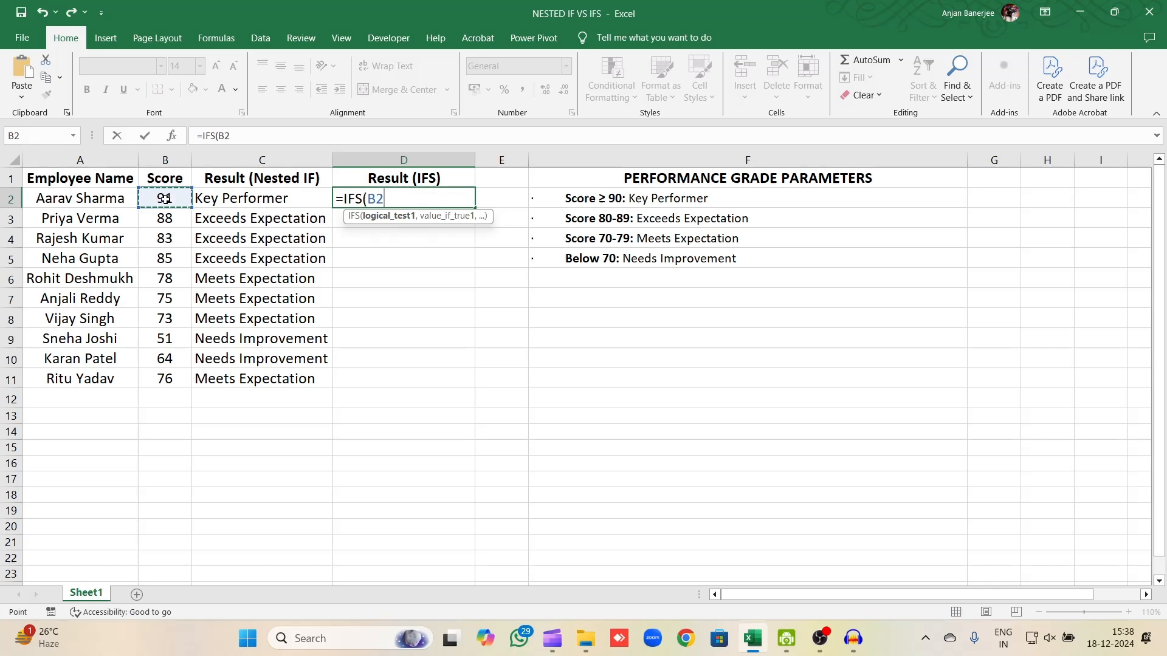
text(>9)
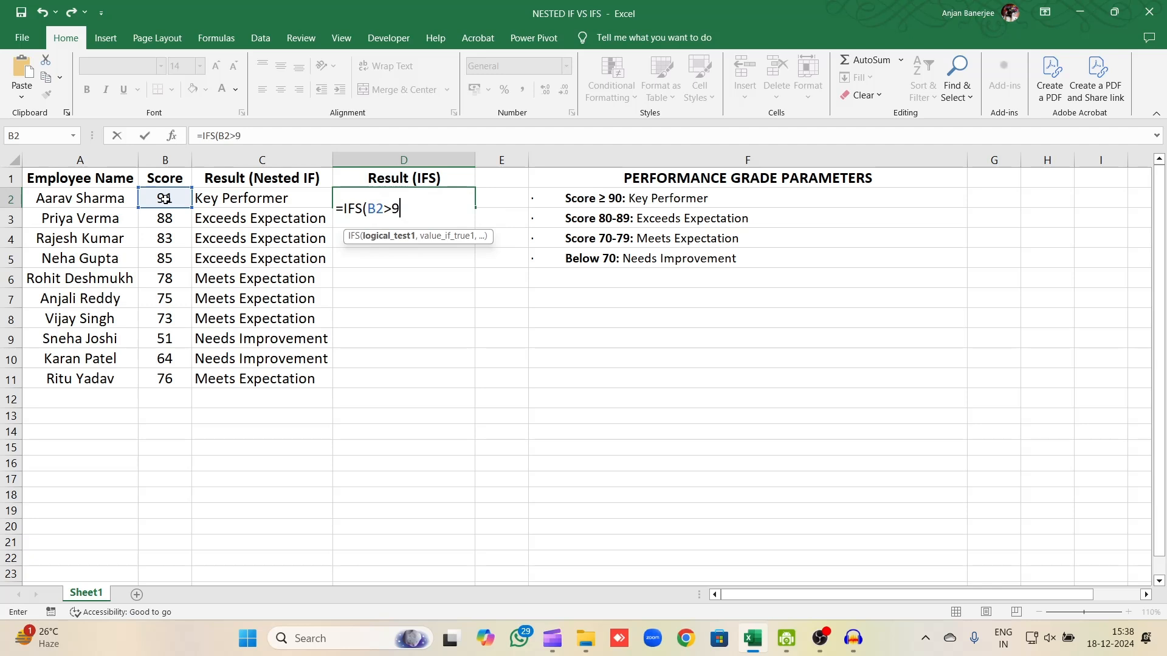
key(BackSpace)
text(=90,)
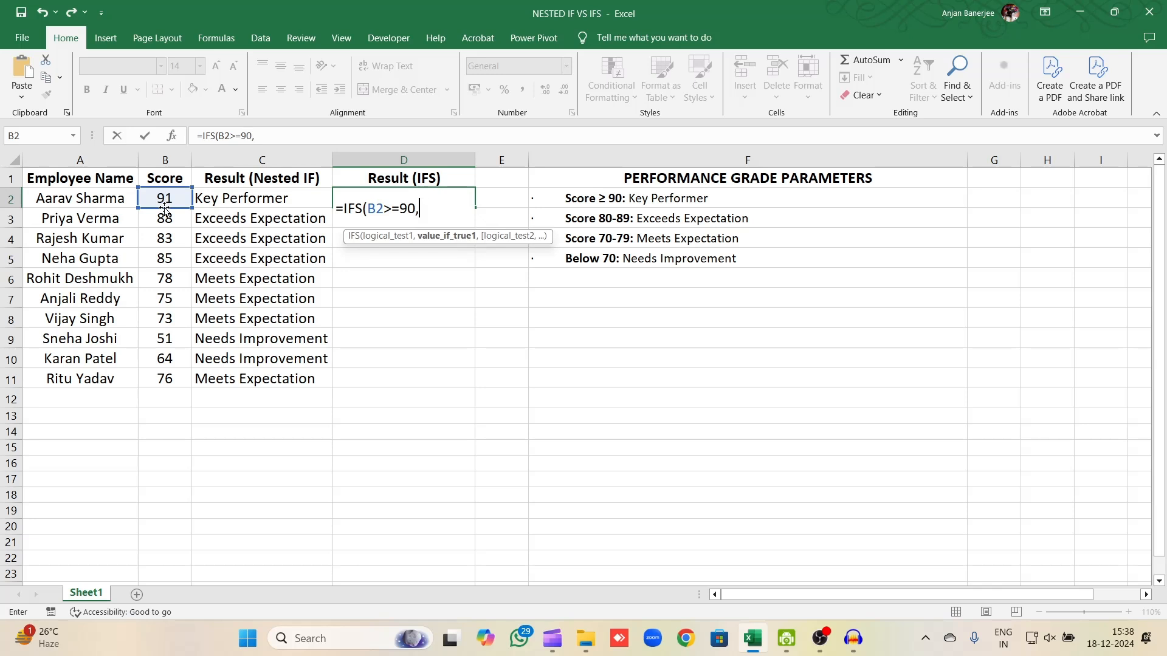
text("key)
Enter "Key Performer" as the value returned by the first IFS test in D2.
key(BackSpace)
key(BackSpace)
key(BackSpace)
text(Key Performer",)
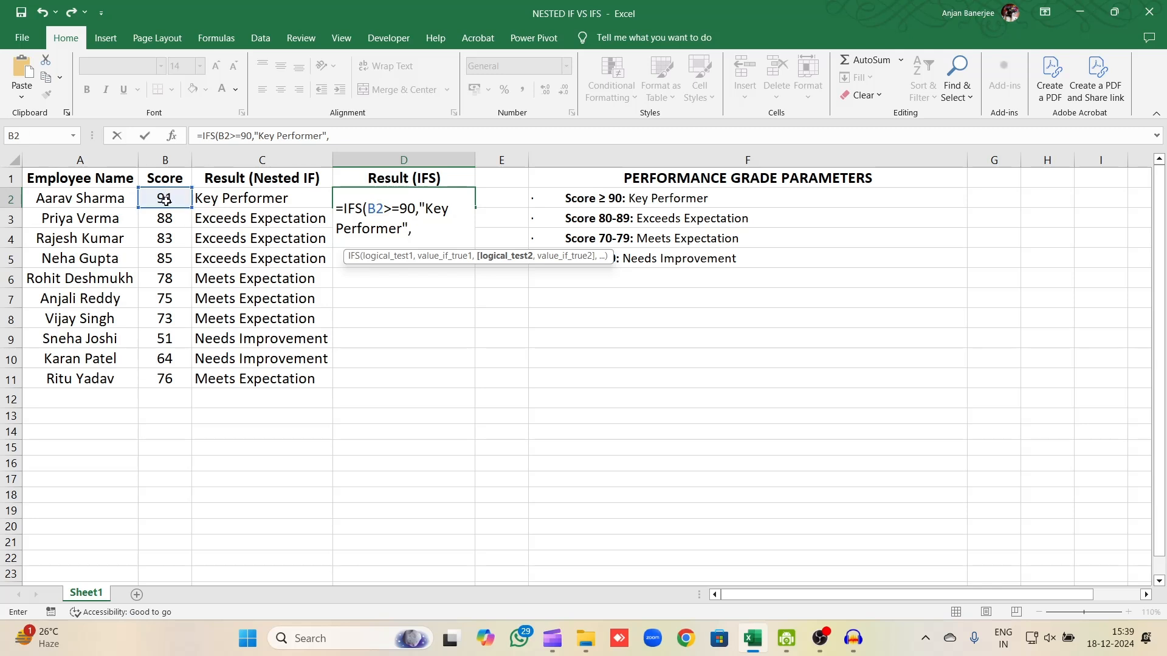
Add a second test to the D2 IFS formula that returns "Exceeds Expectation" when B2>=80.
click(165, 200)
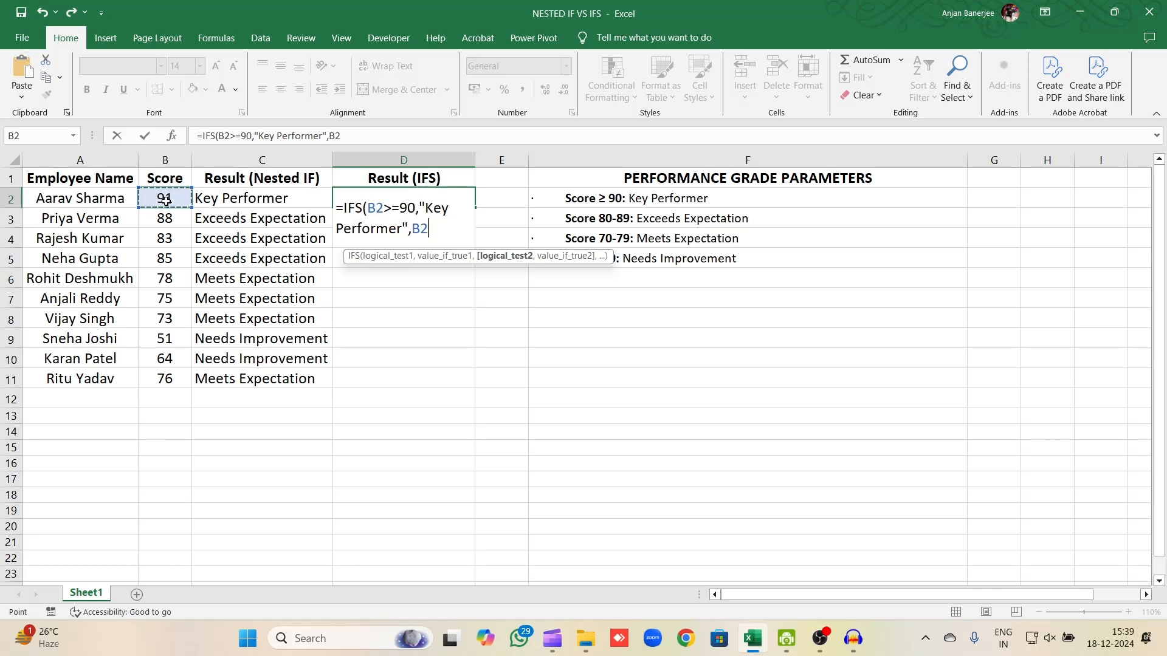
text(>=80,"Exc)
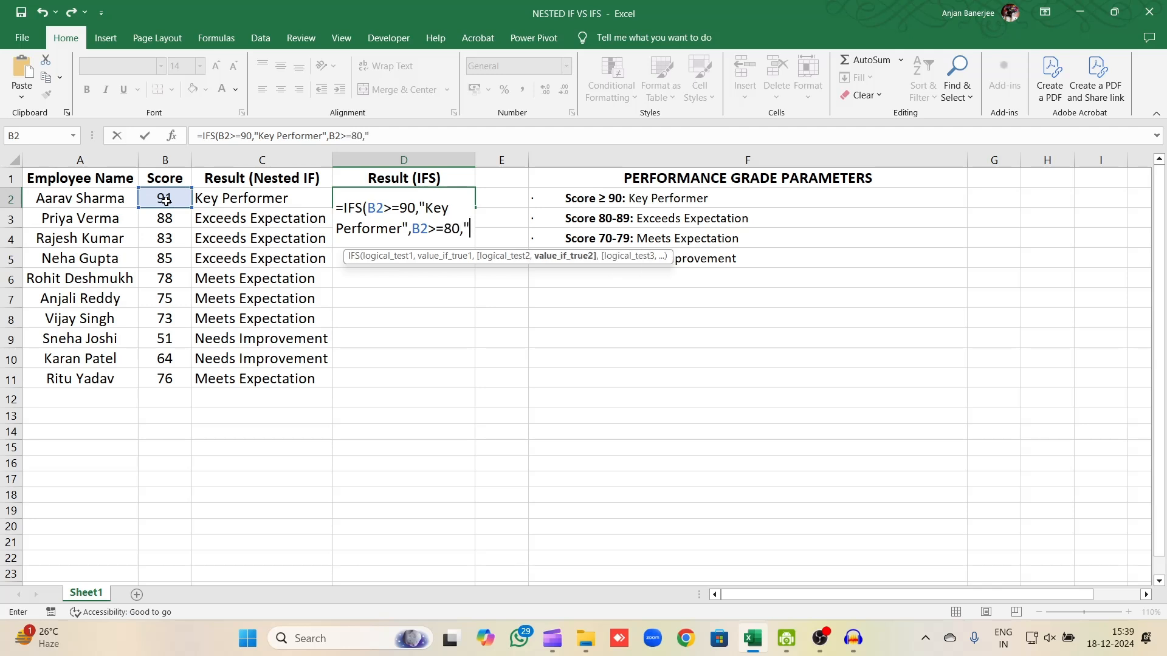
text(eed)
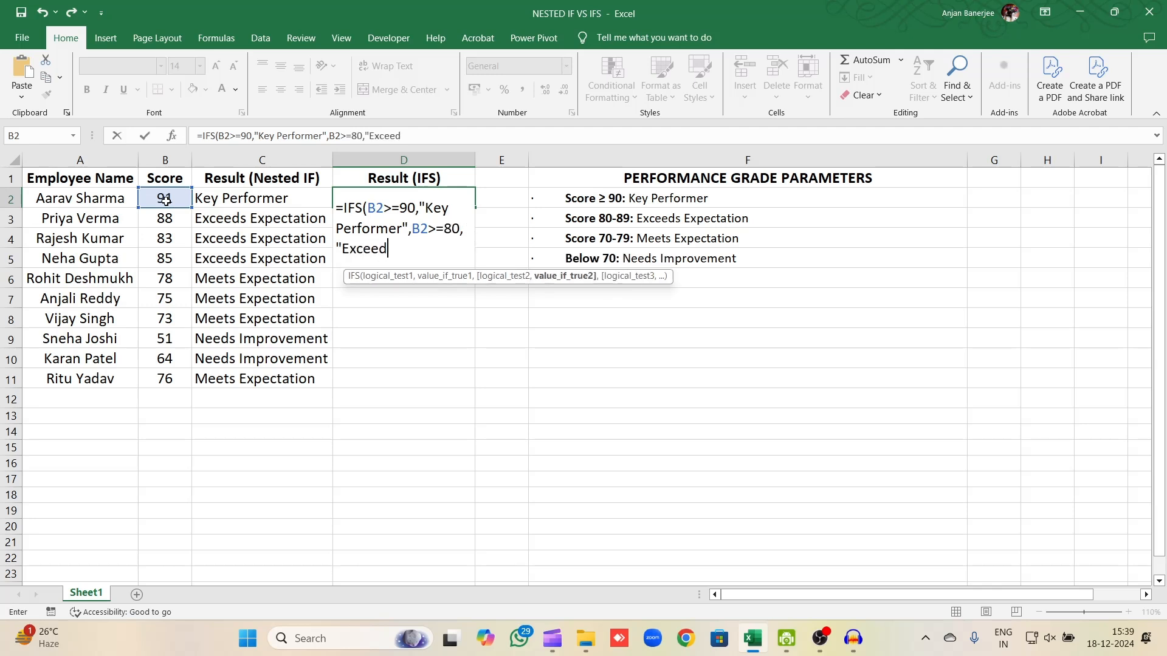
text(s Expectation)
text(",)
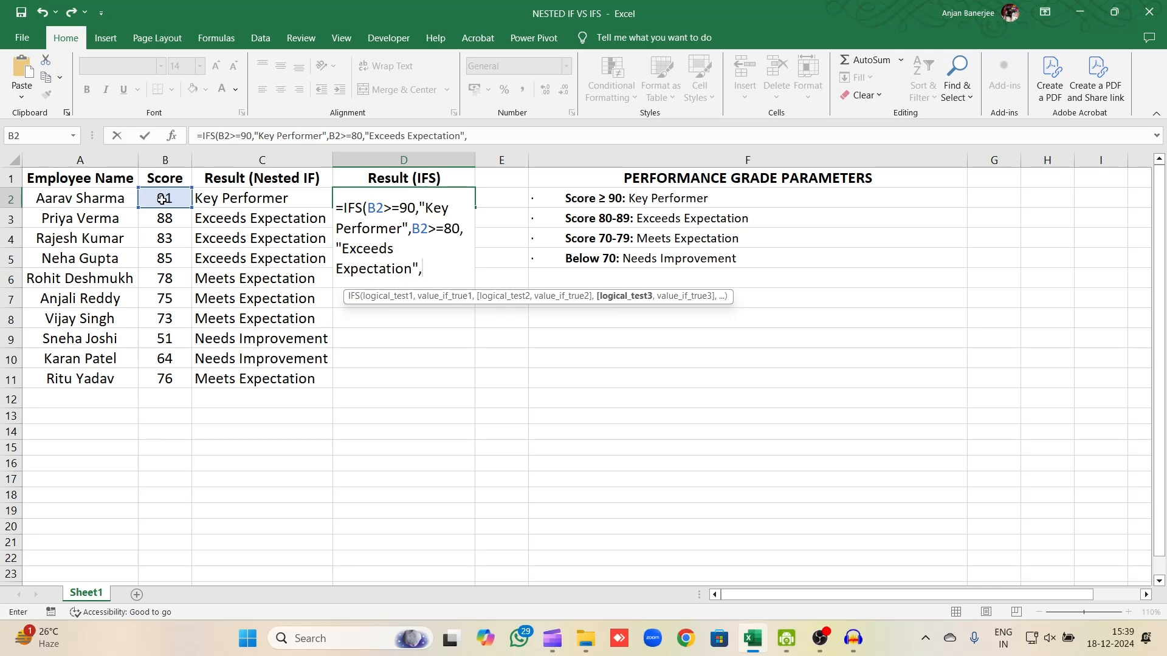
text(B2)
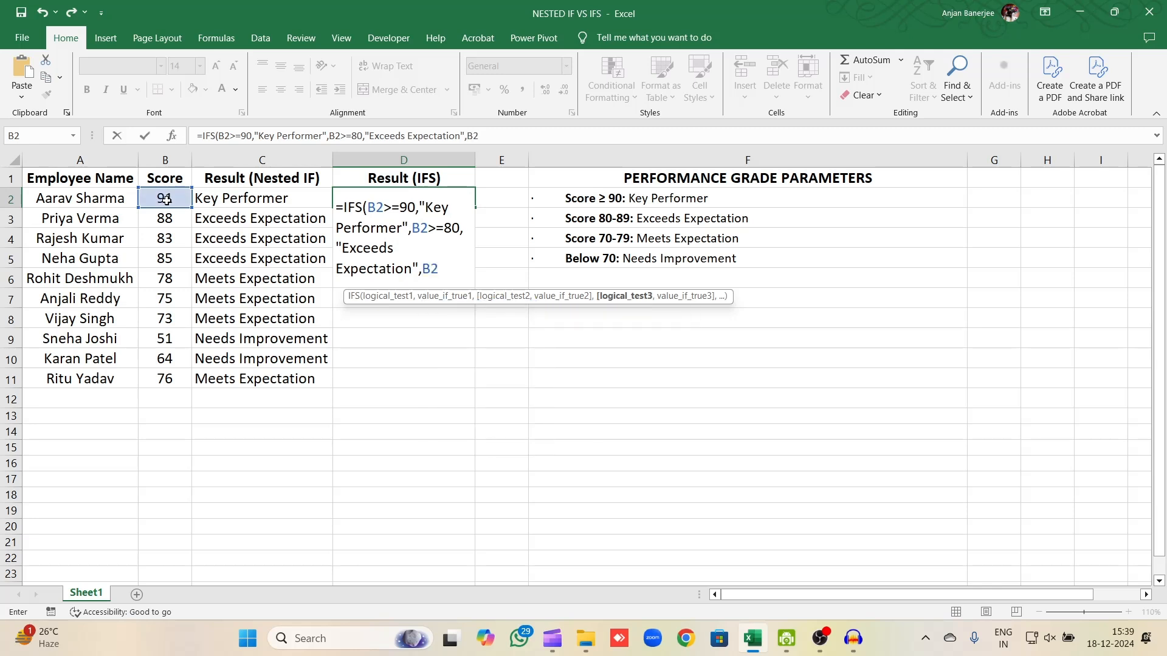
text(>)
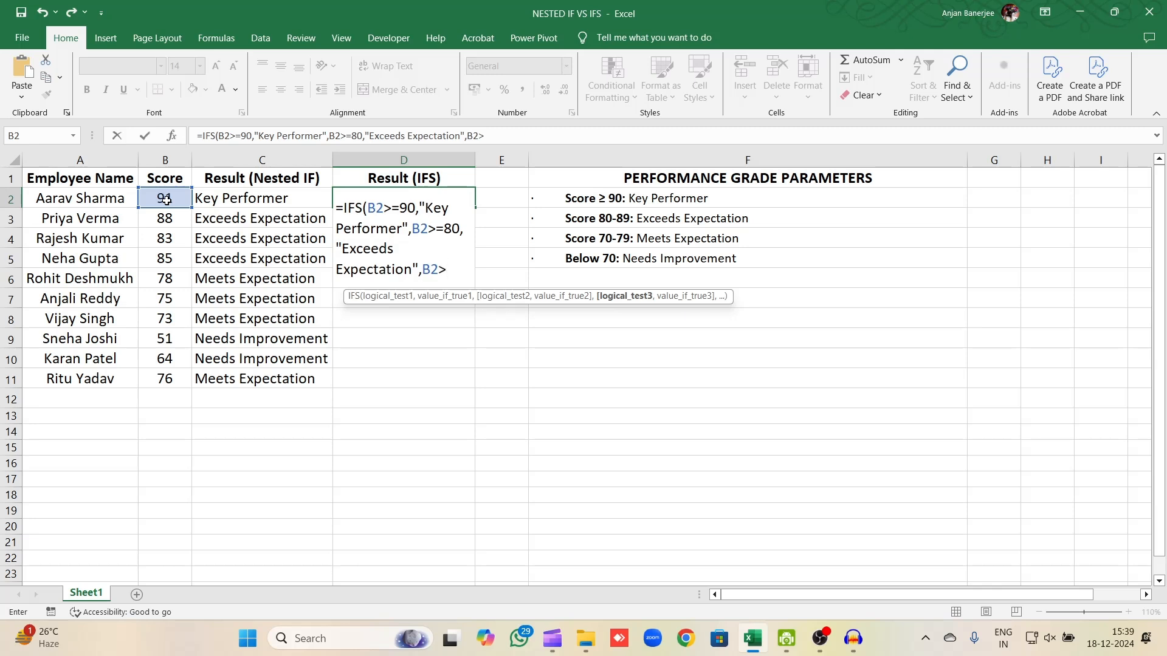
text(=)
text(70,)
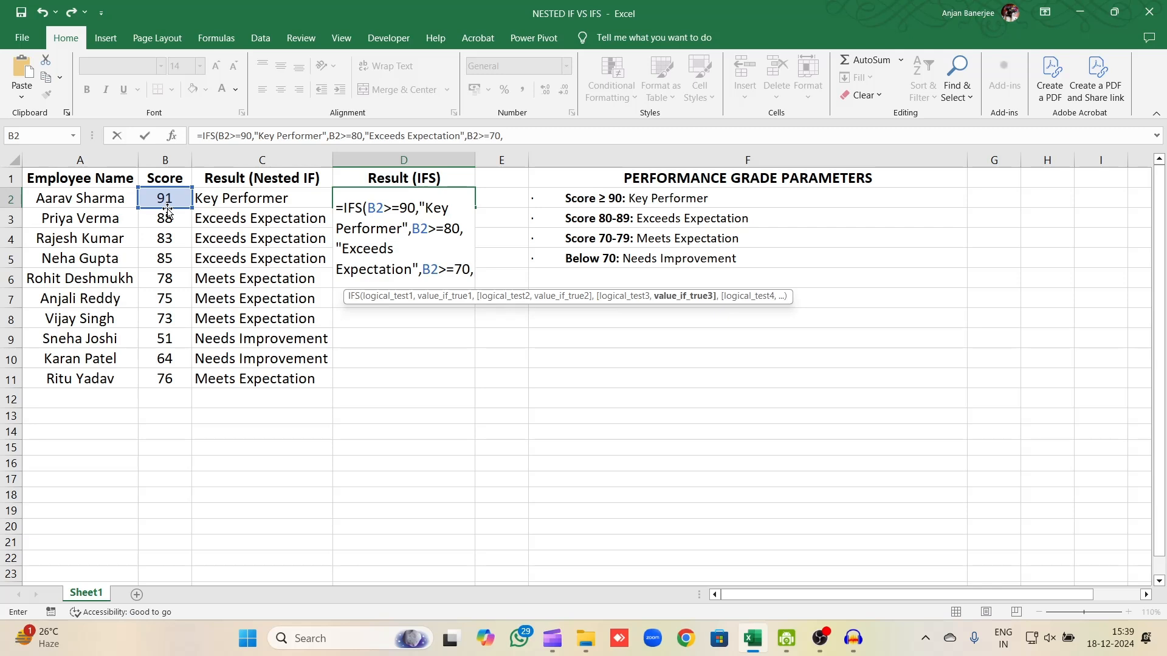
text("Me)
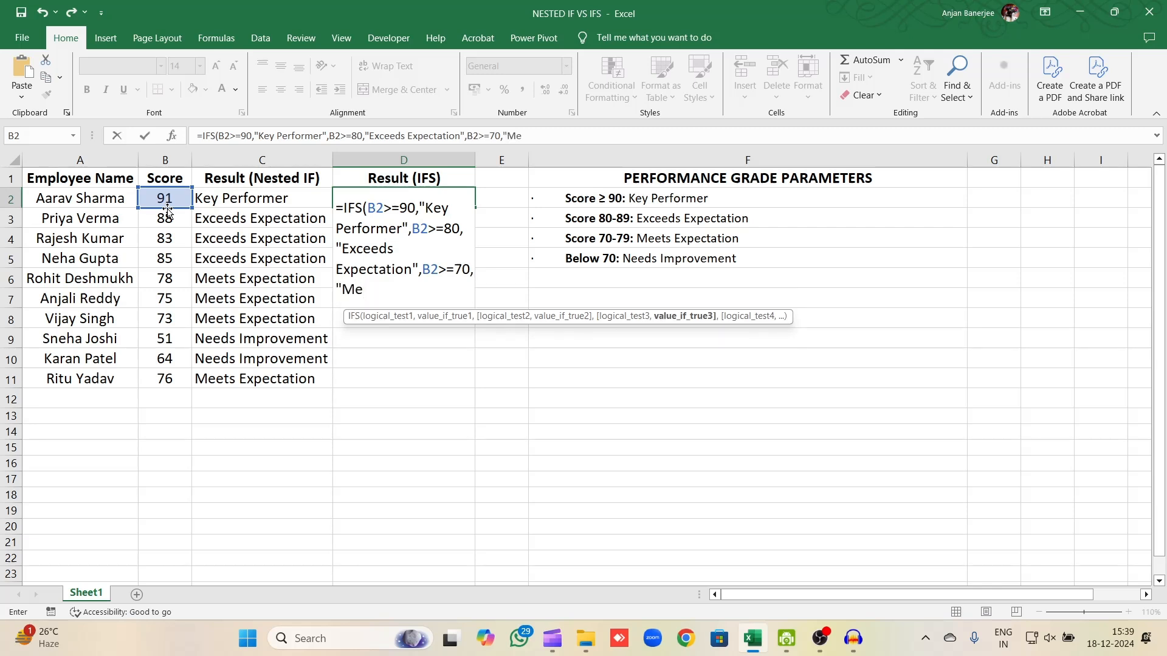
text(et Expectation",)
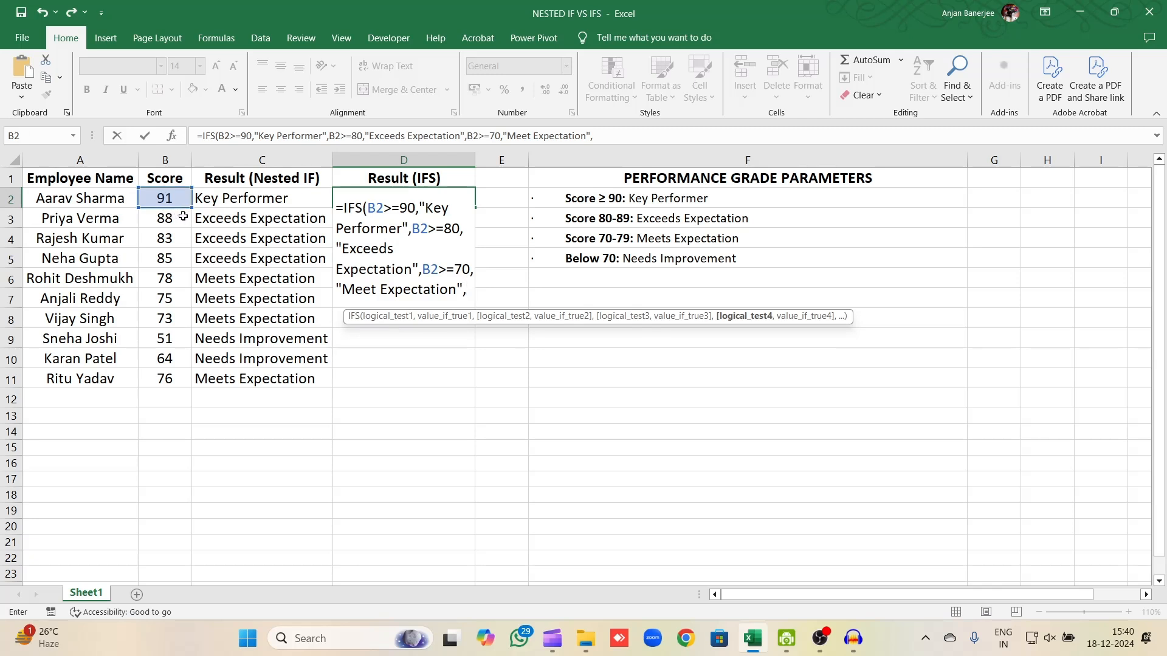
Add a fourth IFS test returning "Needs Improvement" when B2<70, then close and enter the formula in D2.
click(181, 200)
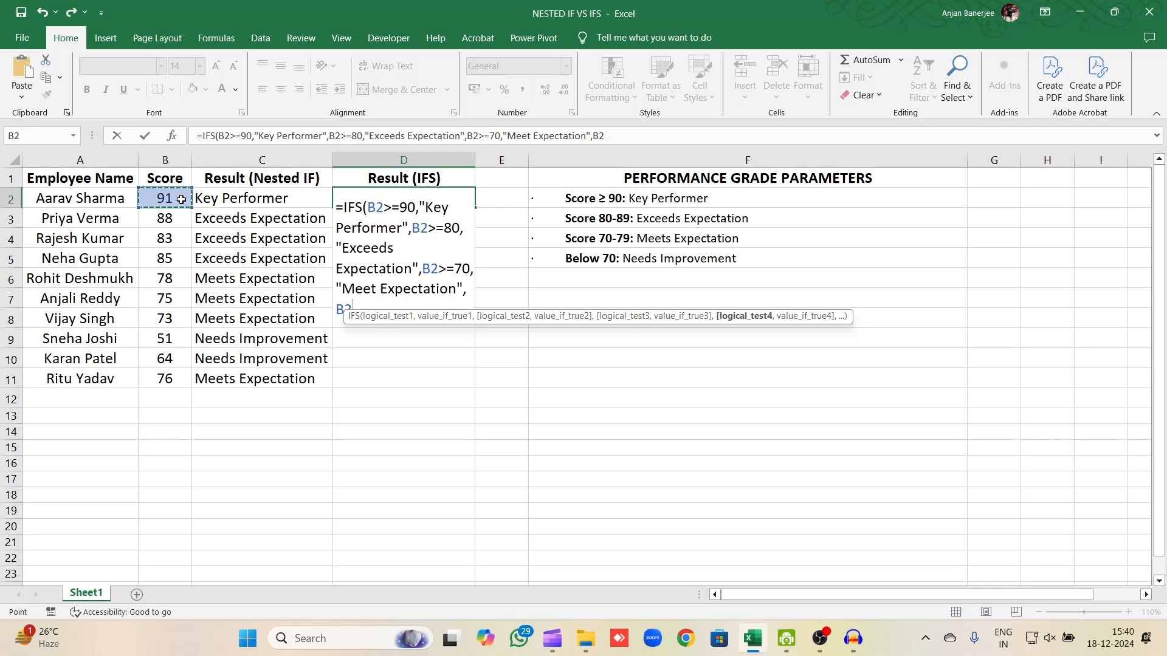
text(<70)
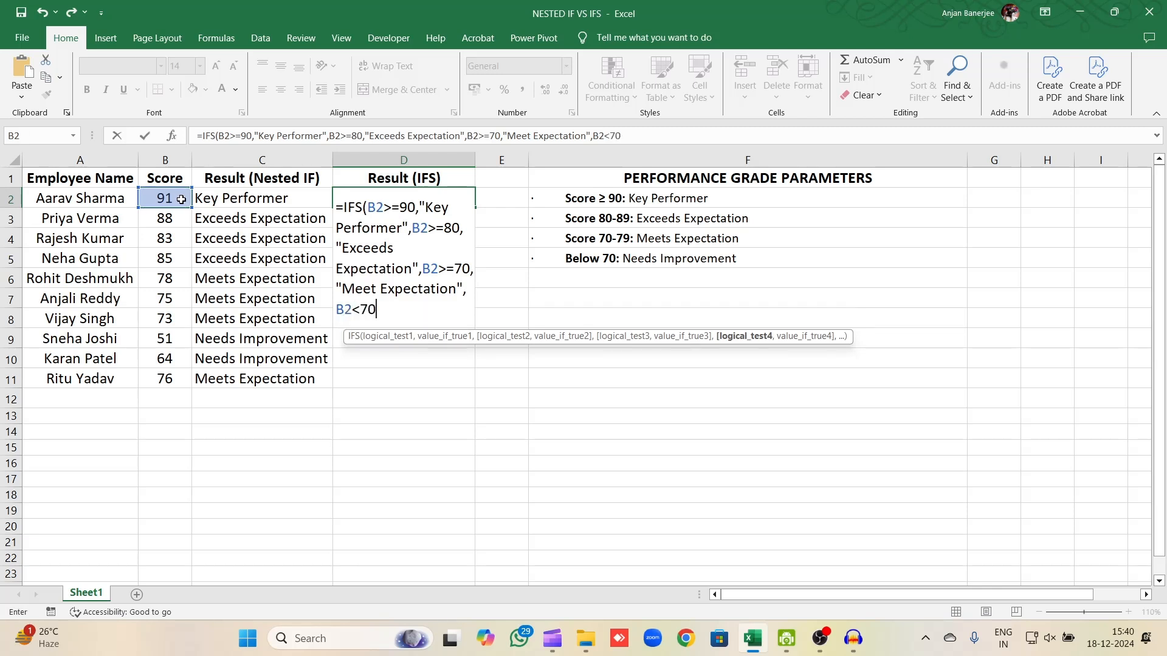
text(,"N)
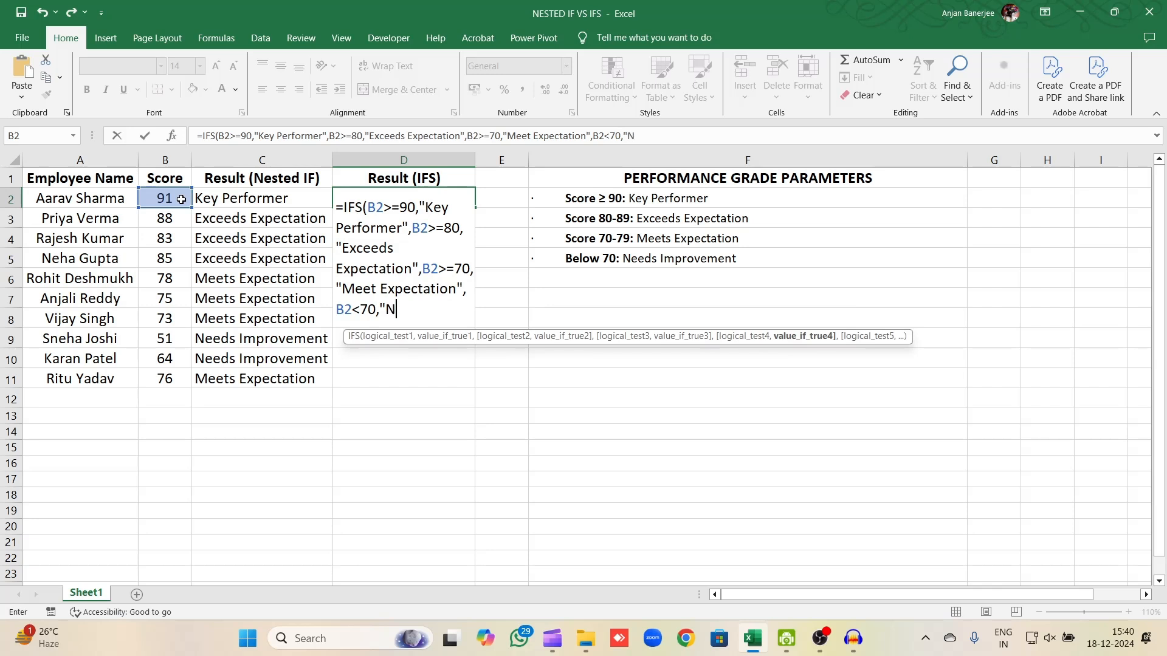
text(eeds Imp)
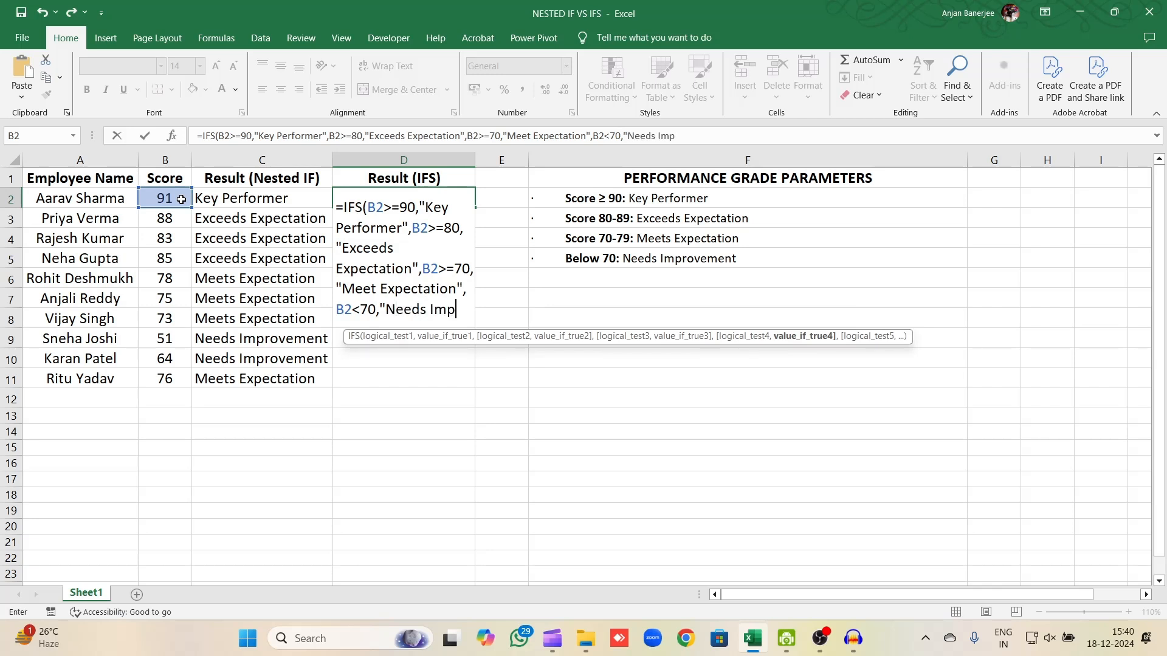
text(rovement")
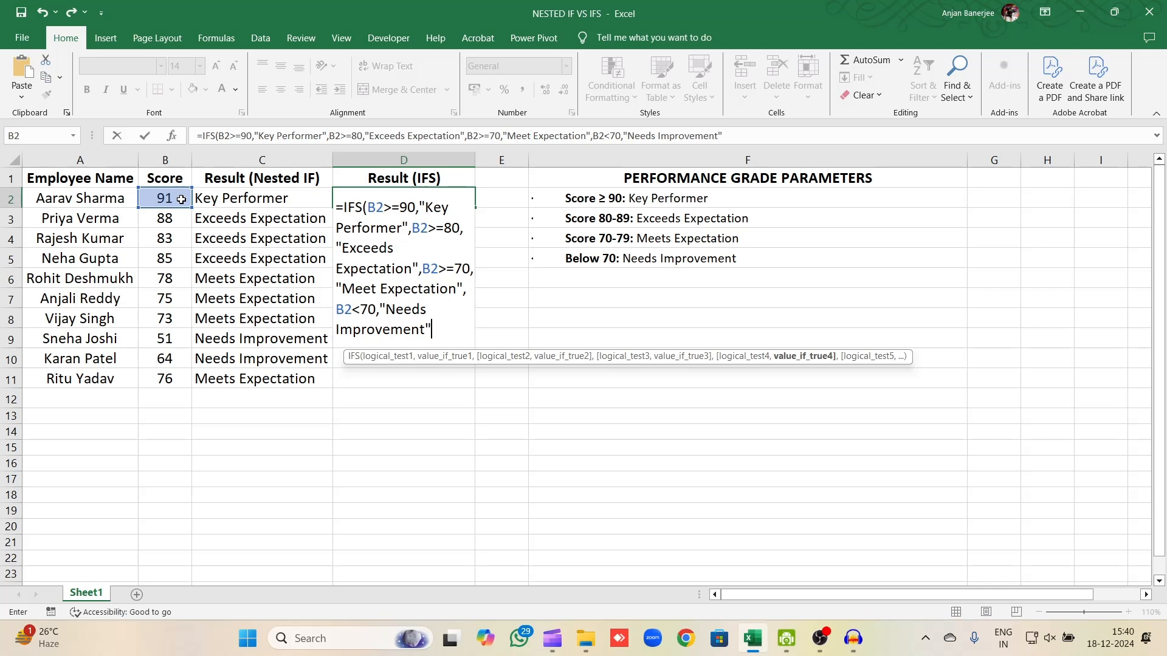
text())
key(Return)
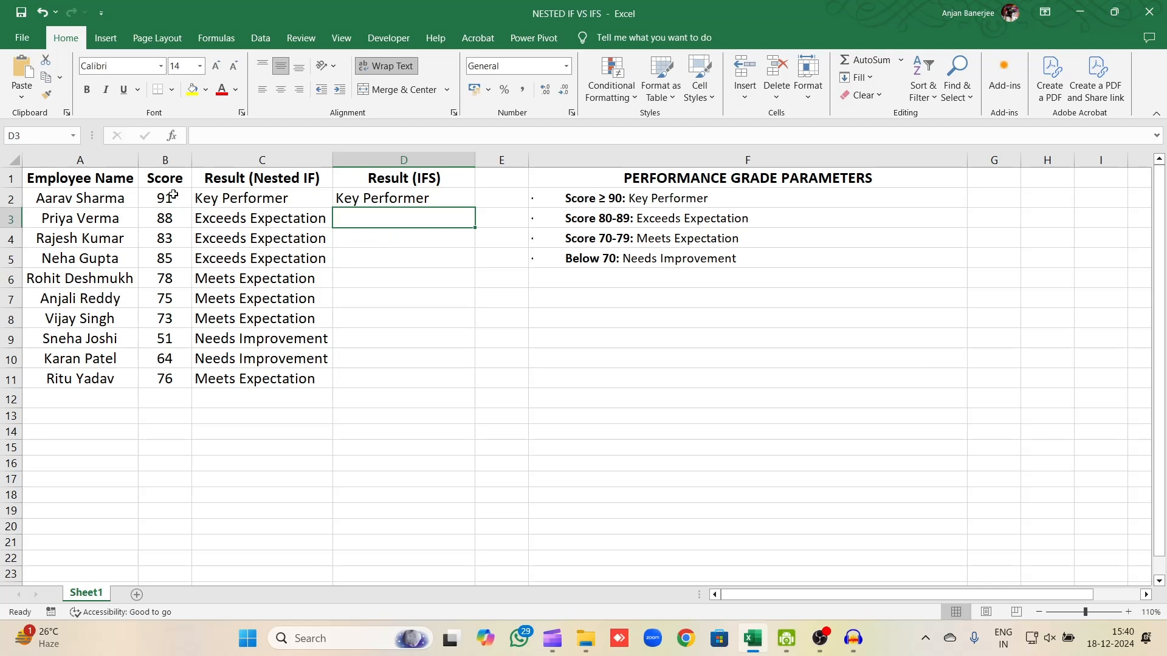
Fill the IFS formula from D2 down to D11 for all employees.
click(471, 202)
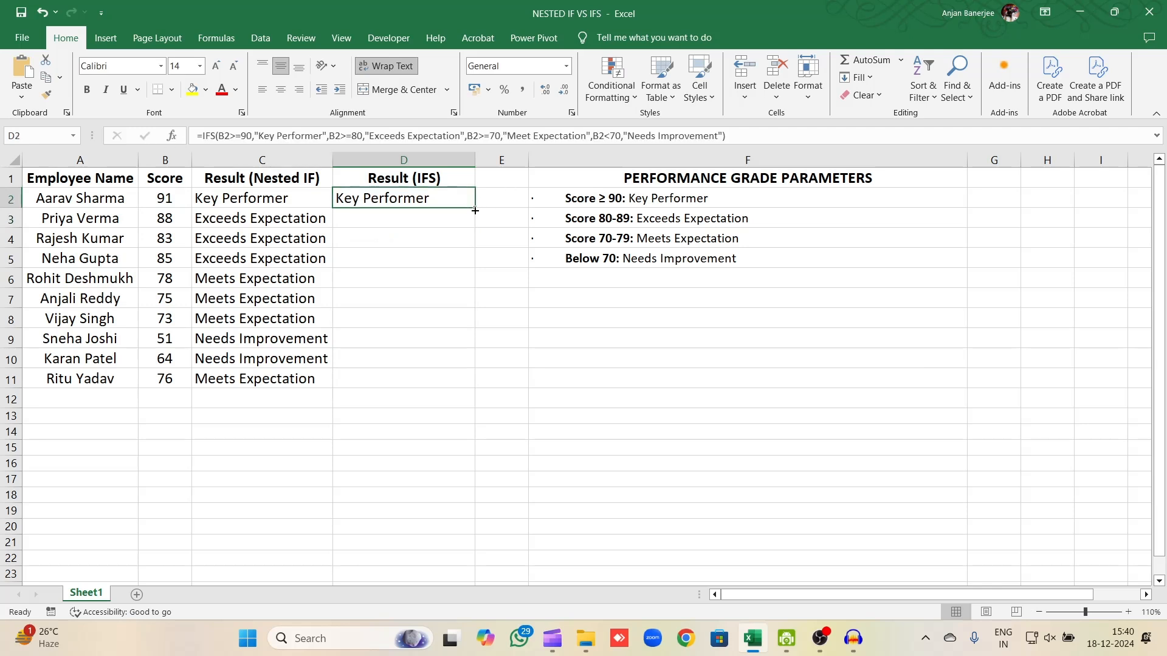
drag(475, 210, 469, 388)
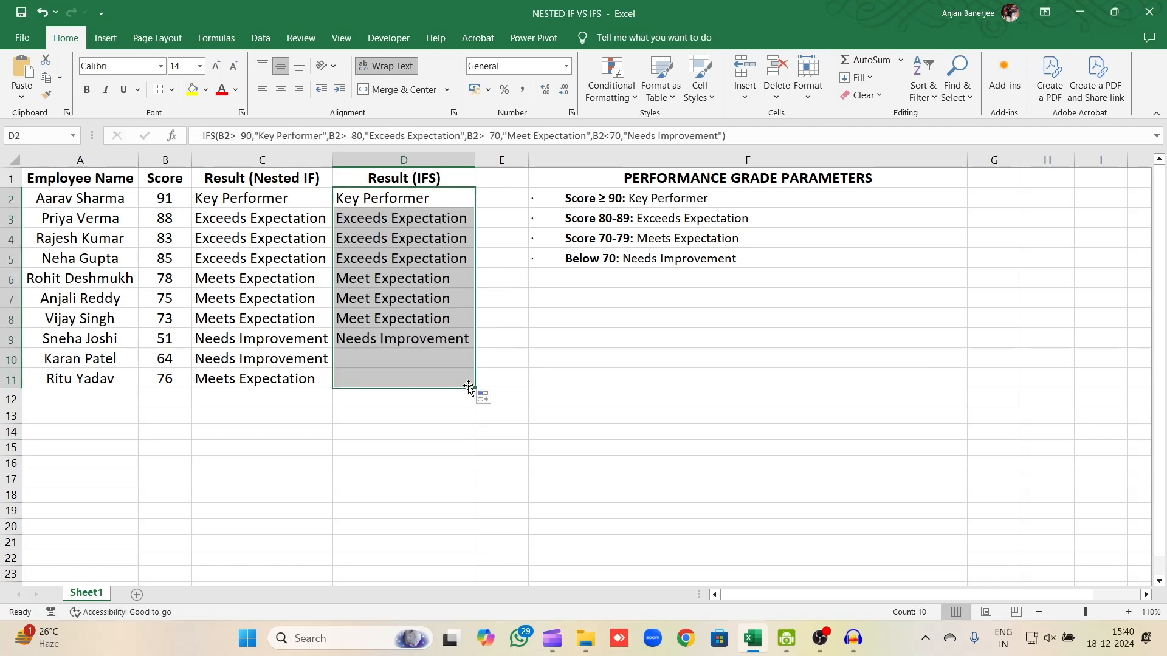
click(428, 263)
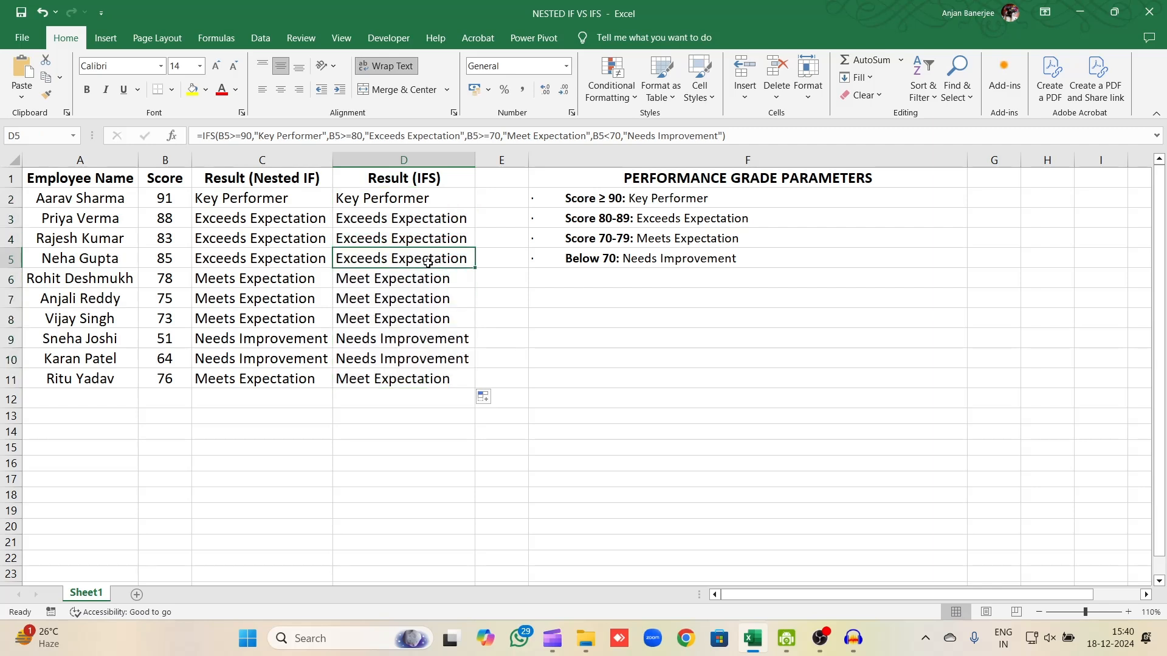